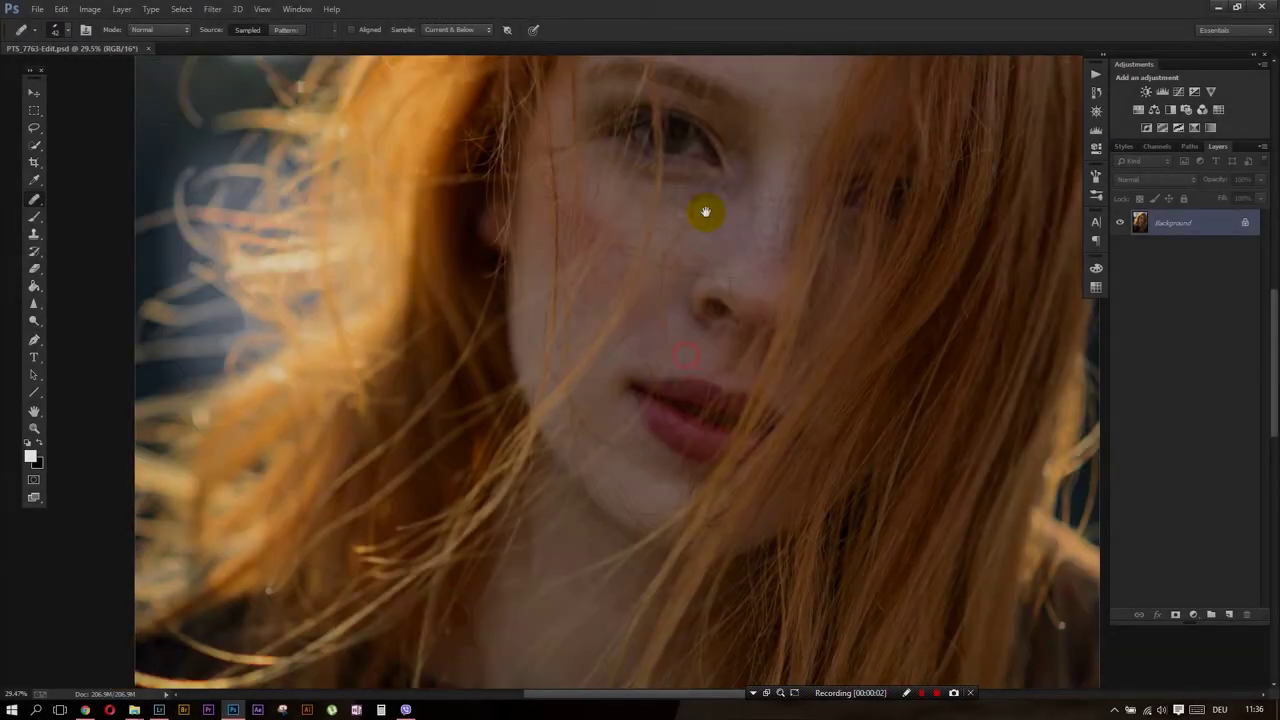
Add an empty Layer 1 above the Background and zoom in close on the face
{"action": "left_click_drag", "start_coordinate": [705, 212], "coordinate": [703, 266]}
{"action": "left_click", "coordinate": [1228, 615]}
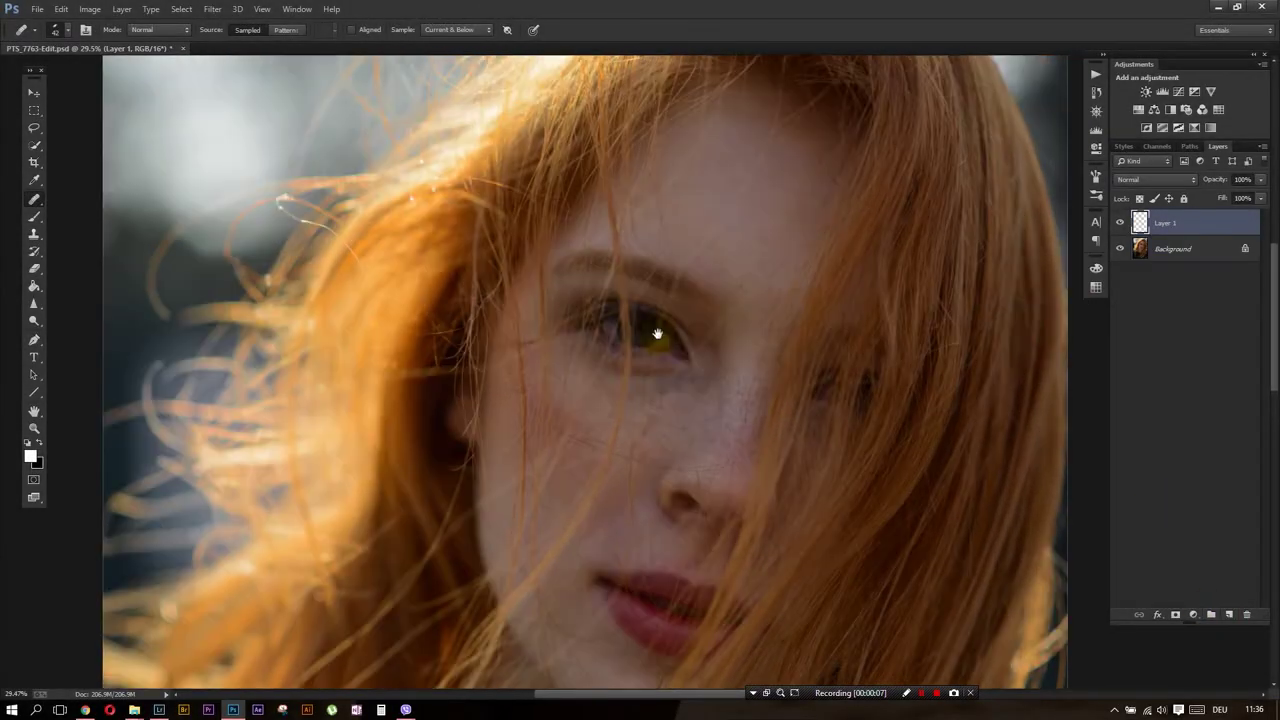
{"action": "scroll", "coordinate": [494, 371], "scroll_direction": "up", "scroll_amount": 2}
{"action": "scroll", "coordinate": [587, 264], "scroll_direction": "up", "scroll_amount": 1}
{"action": "scroll", "coordinate": [610, 330], "scroll_direction": "up", "scroll_amount": 2}
{"action": "scroll", "coordinate": [629, 371], "scroll_direction": "up", "scroll_amount": 3}
{"action": "scroll", "coordinate": [632, 366], "scroll_direction": "up", "scroll_amount": 1}
{"action": "scroll", "coordinate": [731, 234], "scroll_direction": "up", "scroll_amount": 2}
{"action": "scroll", "coordinate": [731, 234], "scroll_direction": "up", "scroll_amount": 1}
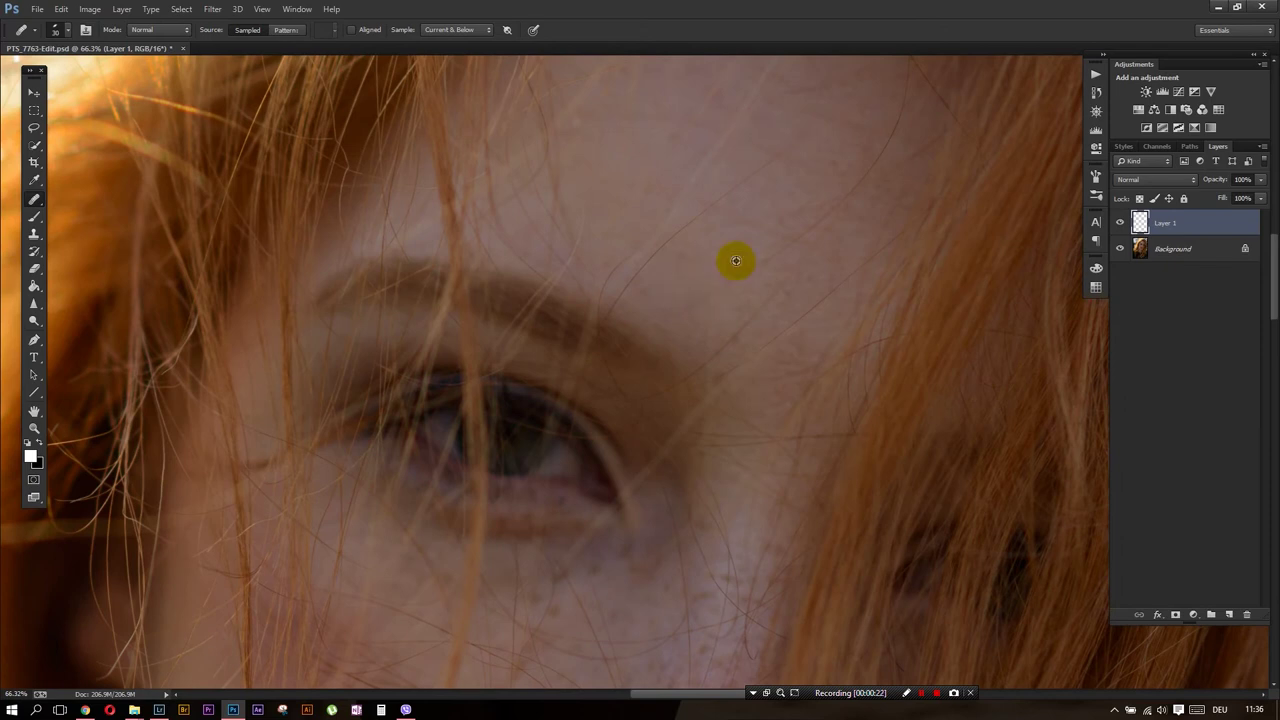
{"action": "scroll", "coordinate": [775, 265], "scroll_direction": "up", "scroll_amount": 1}
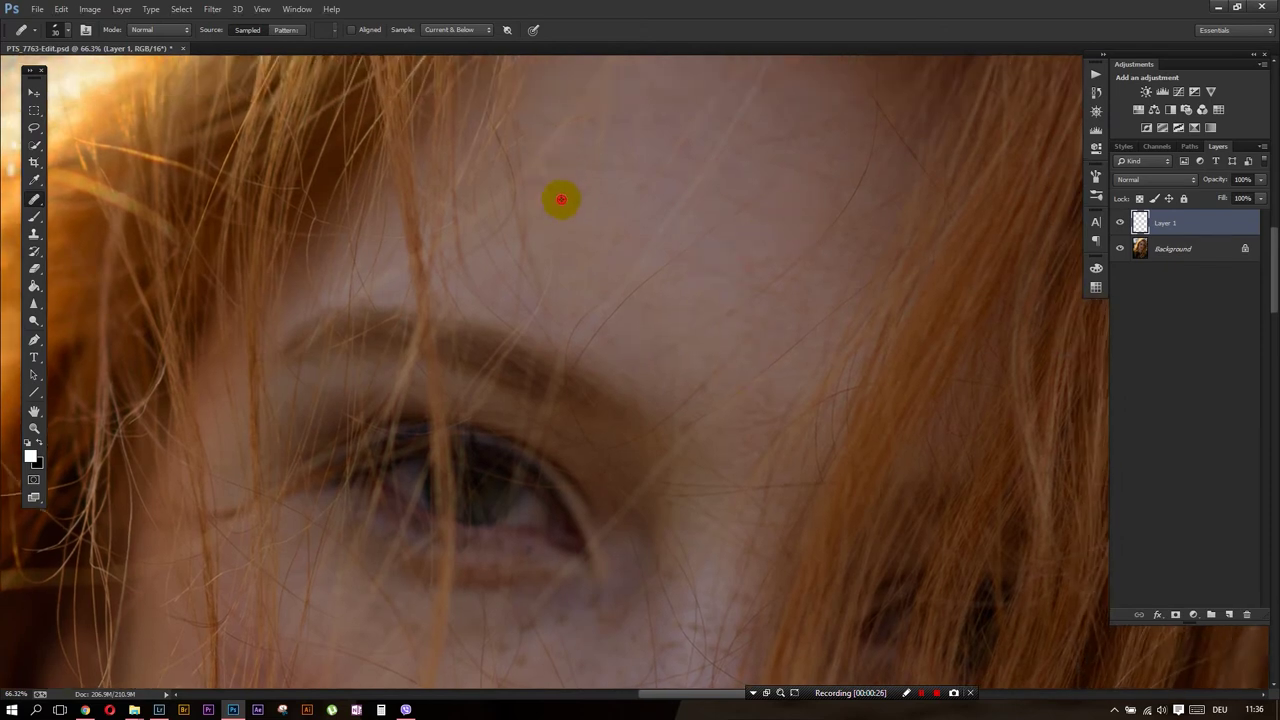
Pan and zoom around the face to inspect it for blemishes
{"action": "scroll", "coordinate": [694, 234], "scroll_direction": "down", "scroll_amount": 2}
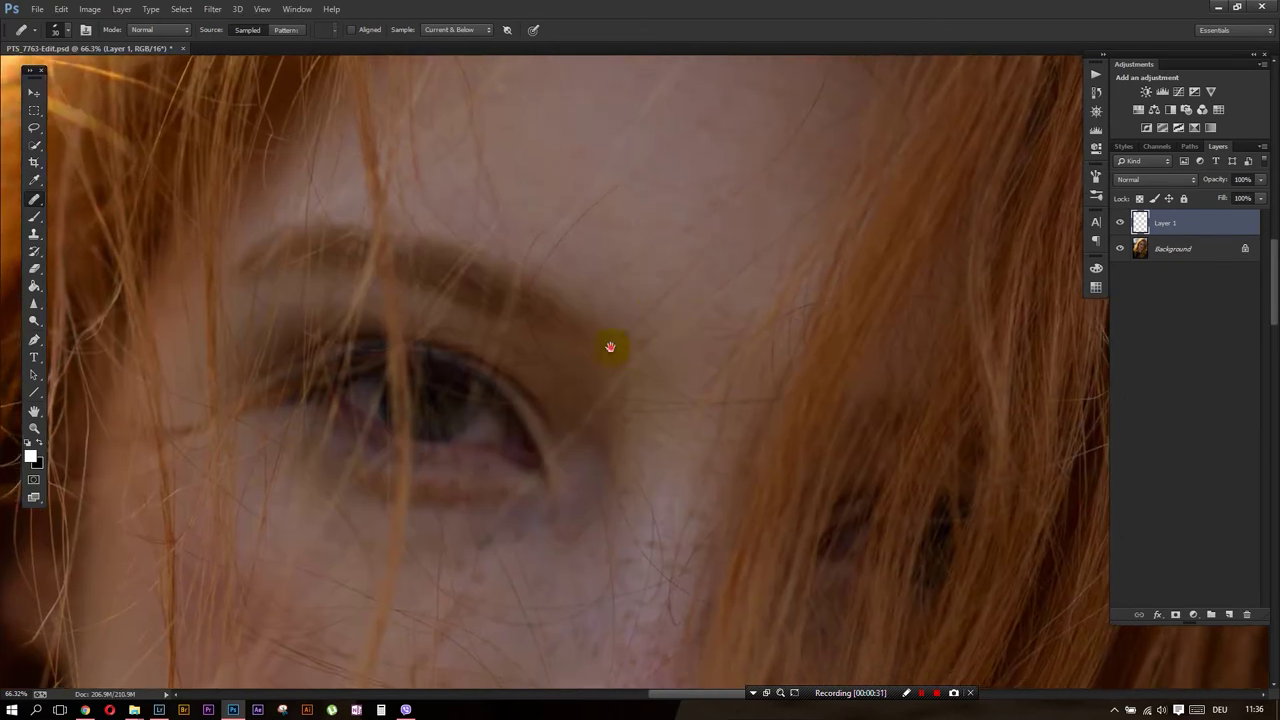
{"action": "left_click_drag", "start_coordinate": [623, 349], "coordinate": [669, 253]}
{"action": "scroll", "coordinate": [620, 330], "scroll_direction": "down", "scroll_amount": 5}
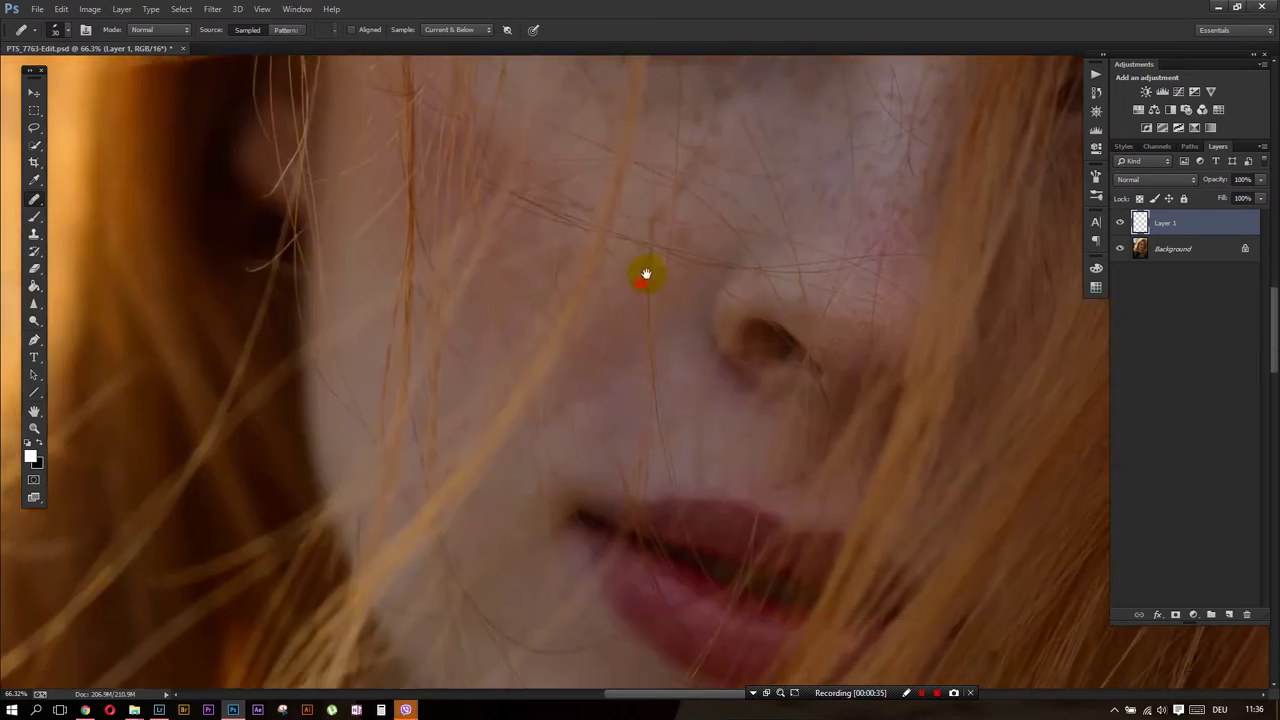
{"action": "scroll", "coordinate": [640, 370], "scroll_direction": "down", "scroll_amount": 3}
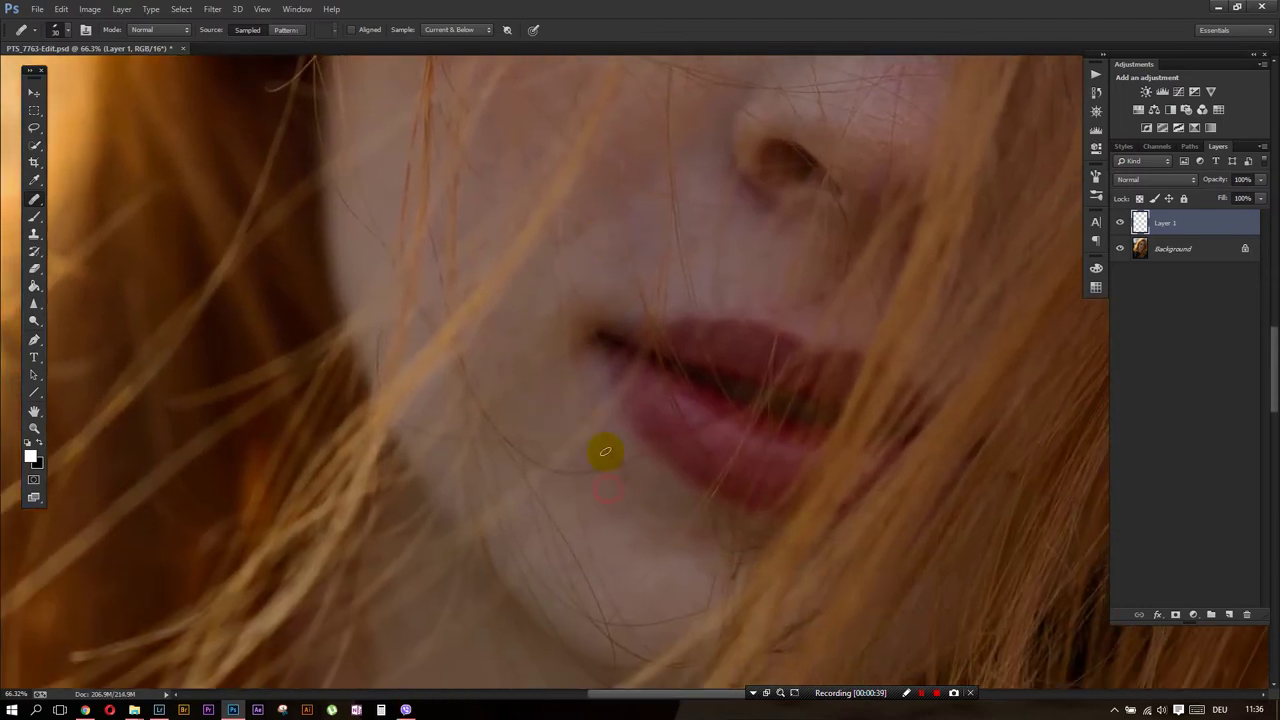
{"action": "scroll", "coordinate": [560, 470], "scroll_direction": "down", "scroll_amount": 2}
{"action": "scroll", "coordinate": [831, 399], "scroll_direction": "right", "scroll_amount": 1}
{"action": "mouse_move", "coordinate": [600, 363]}
{"action": "left_mouse_down"}
{"action": "mouse_move", "coordinate": [713, 269]}
{"action": "mouse_move", "coordinate": [675, 290]}
{"action": "mouse_move", "coordinate": [620, 410]}
{"action": "left_mouse_up"}
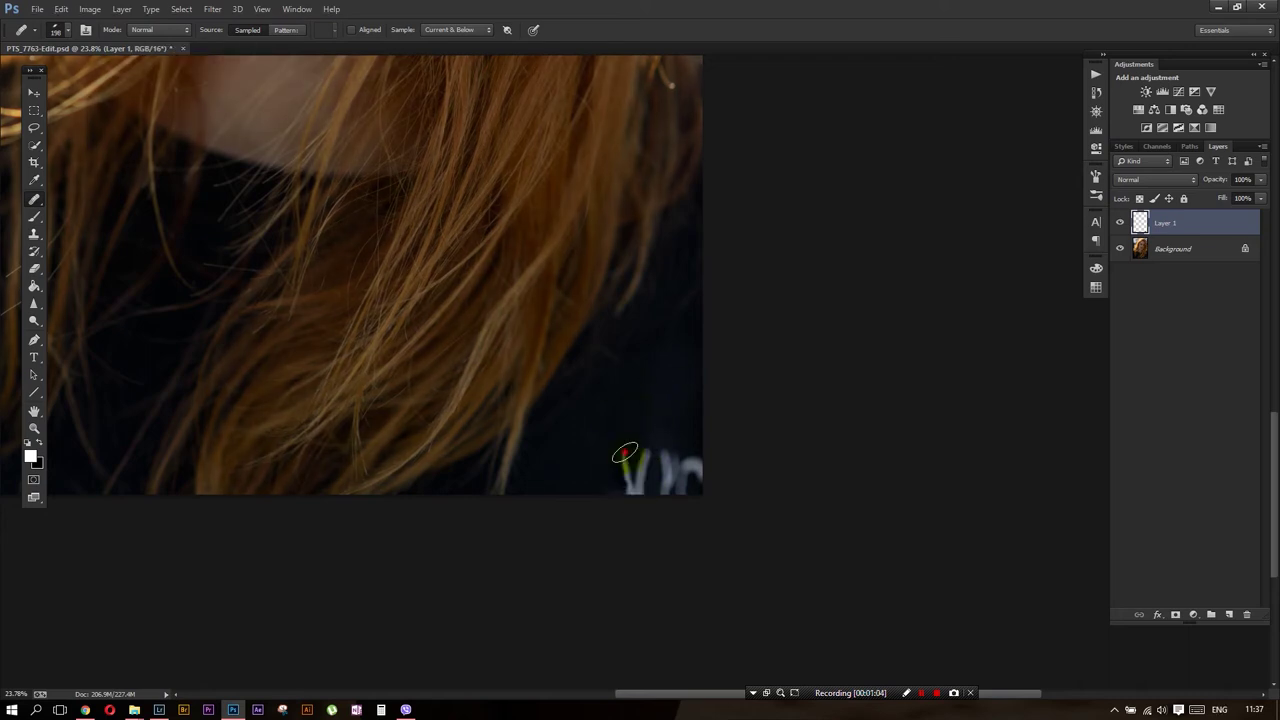
Heal and clone dark clothing texture over the white letters at the bottom-right
{"action": "left_click", "coordinate": [618, 403], "text": "alt"}
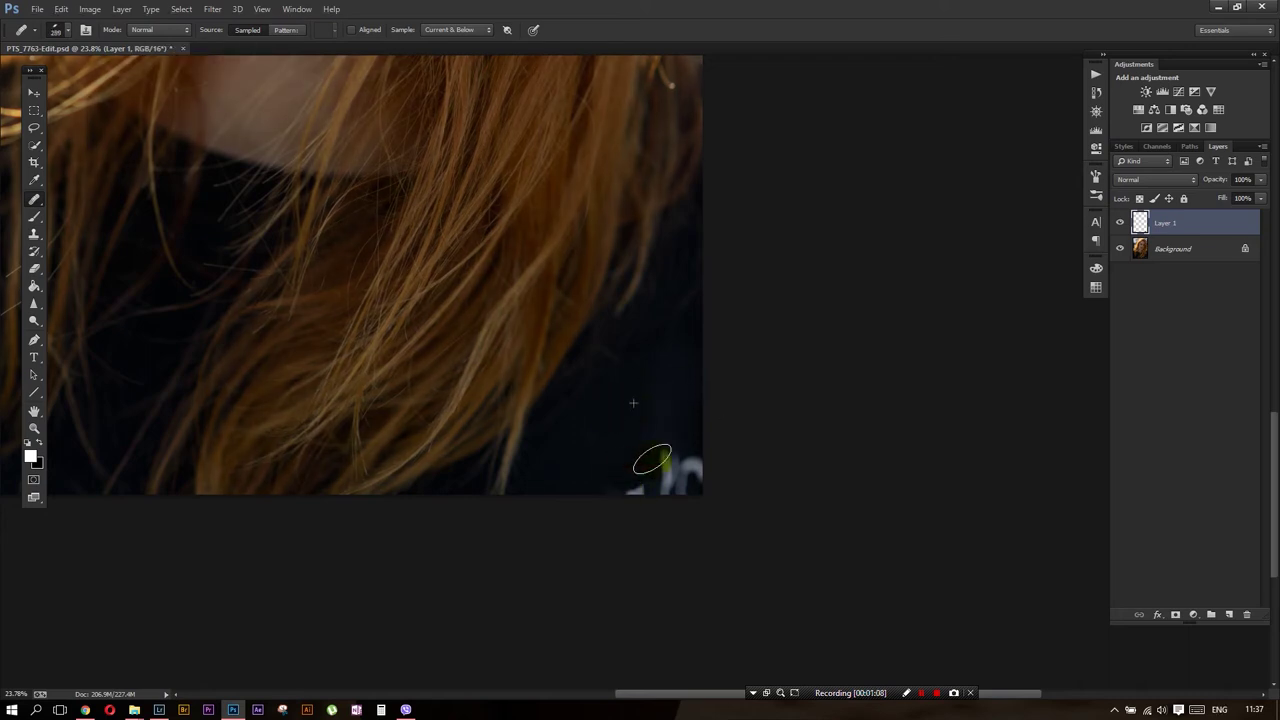
{"action": "left_click_drag", "start_coordinate": [652, 459], "coordinate": [685, 486]}
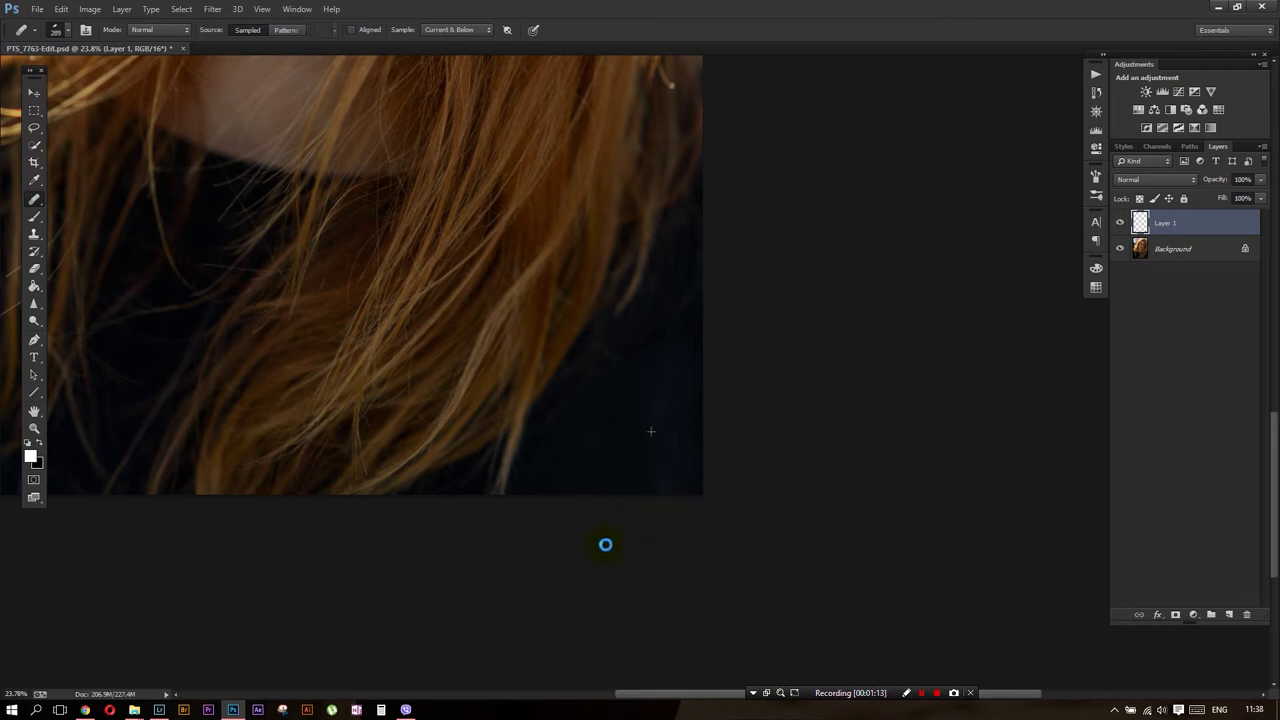
{"action": "key", "text": "s"}
{"action": "left_click", "coordinate": [673, 416], "text": "alt"}
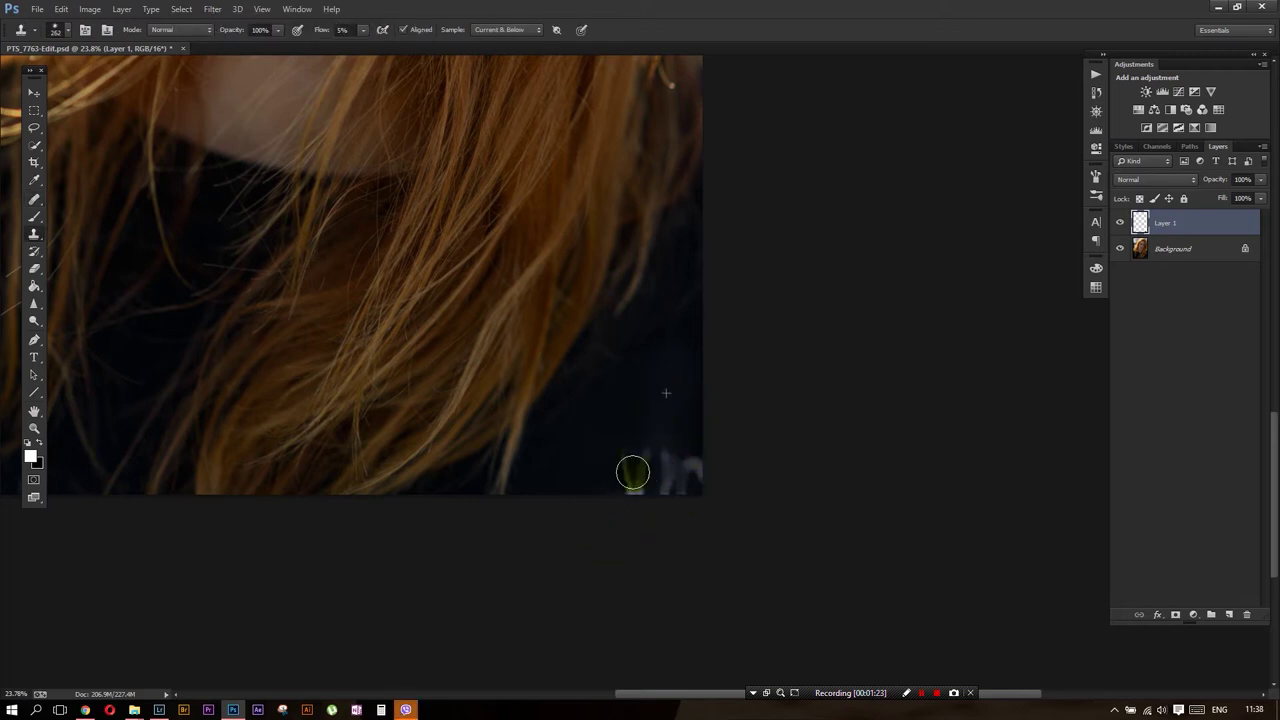
{"action": "mouse_move", "coordinate": [651, 455]}
{"action": "left_mouse_down"}
{"action": "mouse_move", "coordinate": [634, 488]}
{"action": "mouse_move", "coordinate": [669, 471]}
{"action": "left_mouse_up"}
At 50% clone flow, cover the faint white marks along the bottom edge with dark fabric
{"action": "key", "text": "shift+5"}
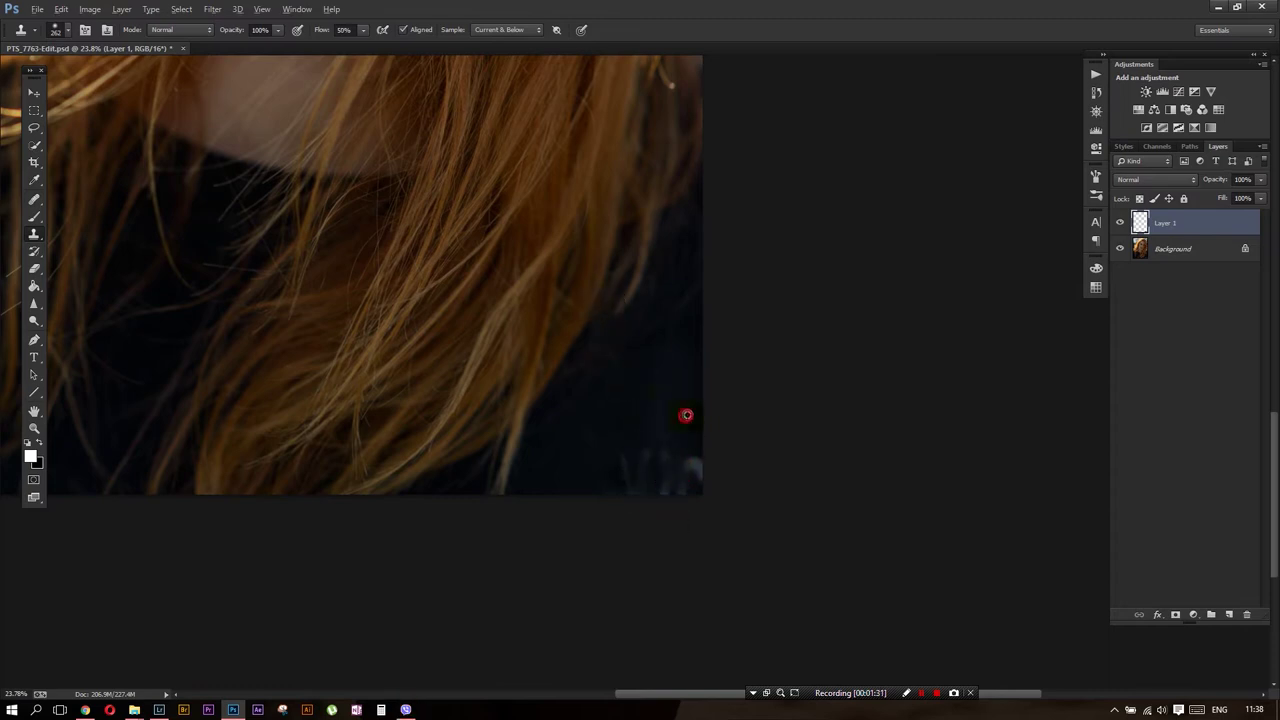
{"action": "left_click", "coordinate": [675, 415], "text": "alt"}
{"action": "left_click", "coordinate": [651, 422], "text": "alt"}
{"action": "left_click_drag", "start_coordinate": [630, 470], "coordinate": [608, 503]}
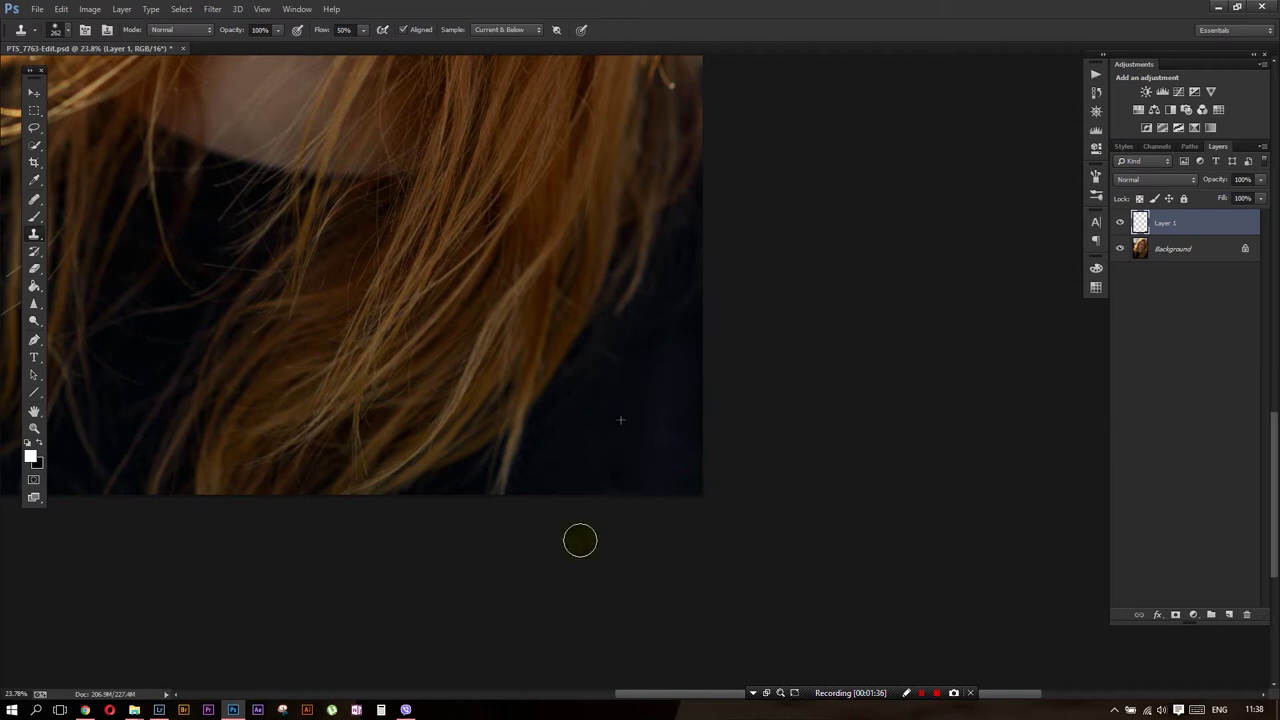
Recentre the view on the face and dismiss the new-layer prompt
{"action": "scroll", "coordinate": [607, 492], "scroll_direction": "up", "scroll_amount": 5}
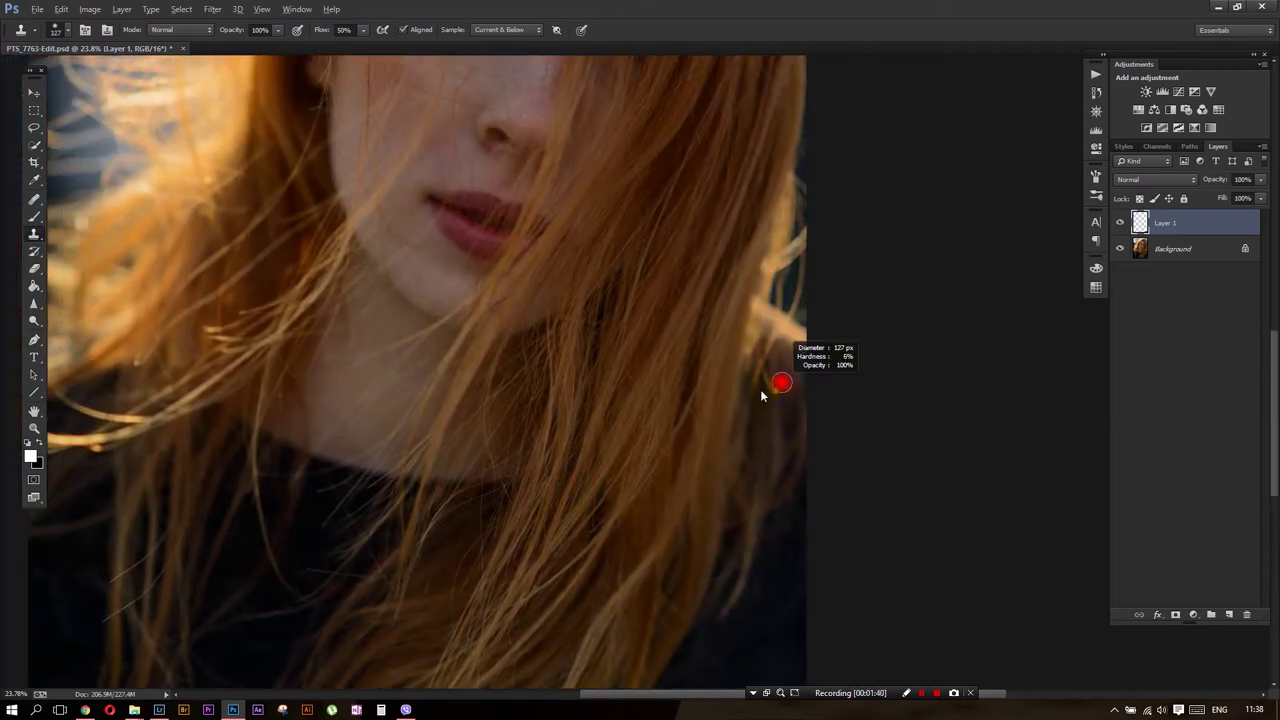
{"action": "mouse_move", "coordinate": [778, 406]}
{"action": "left_mouse_down"}
{"action": "mouse_move", "coordinate": [644, 420]}
{"action": "mouse_move", "coordinate": [589, 500]}
{"action": "left_mouse_up"}
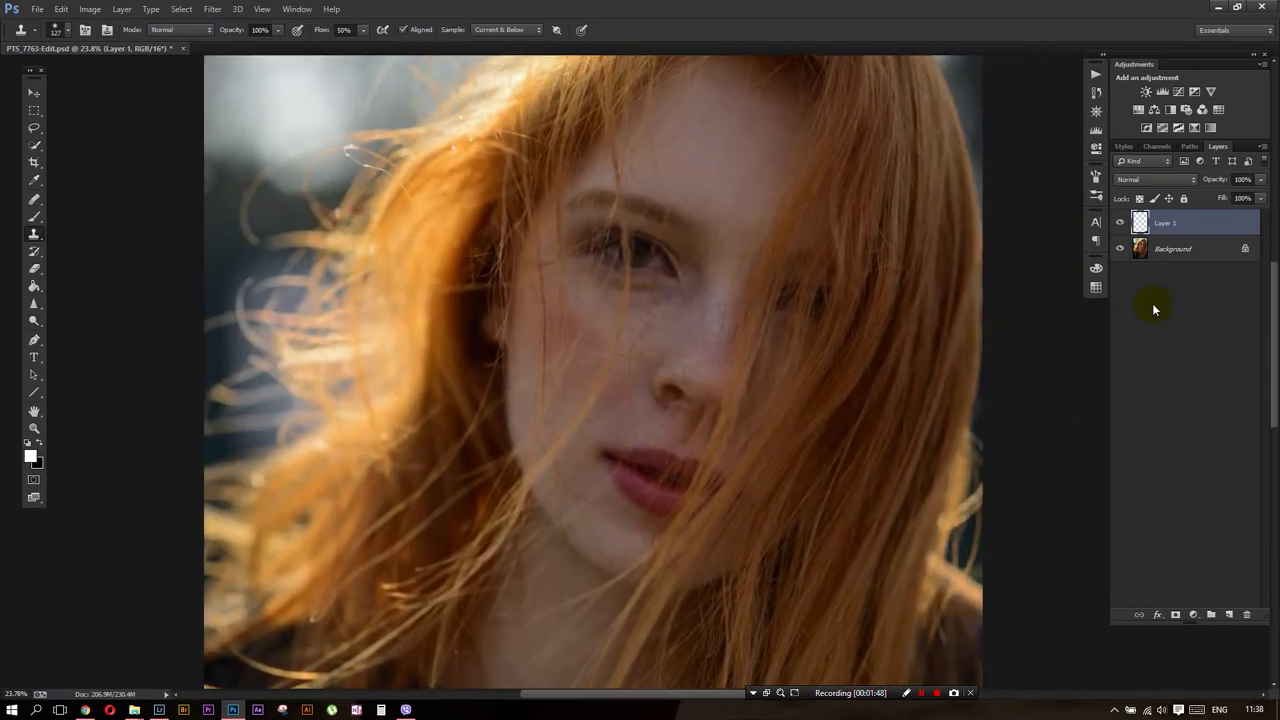
{"action": "double_click", "coordinate": [1207, 249]}
{"action": "key", "text": "Escape"}
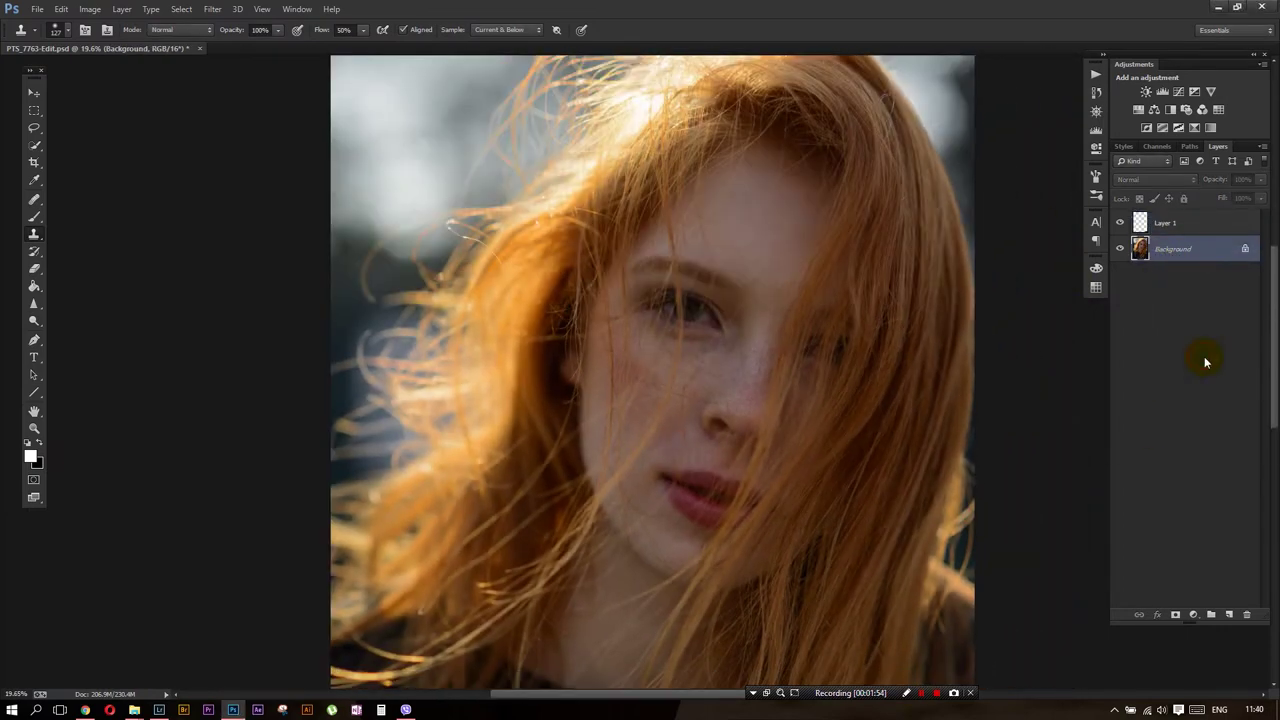
Flatten the retouch layer into the photo and fit it in view
{"action": "right_click", "coordinate": [1187, 248]}
{"action": "left_click", "coordinate": [1171, 357]}
{"action": "key", "text": "ctrl+0"}
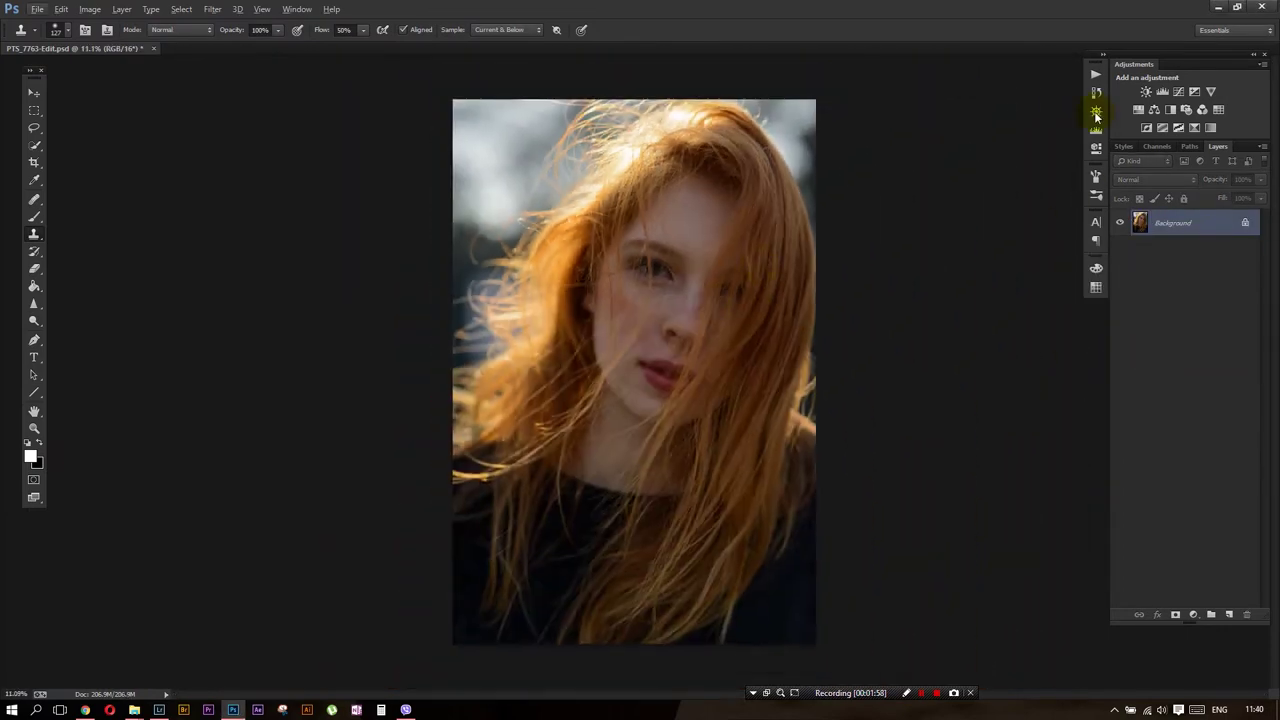
Run the saved Sivo and Color actions on the photo
{"action": "left_click", "coordinate": [1096, 74]}
{"action": "left_click", "coordinate": [985, 278]}
{"action": "left_click", "coordinate": [998, 367]}
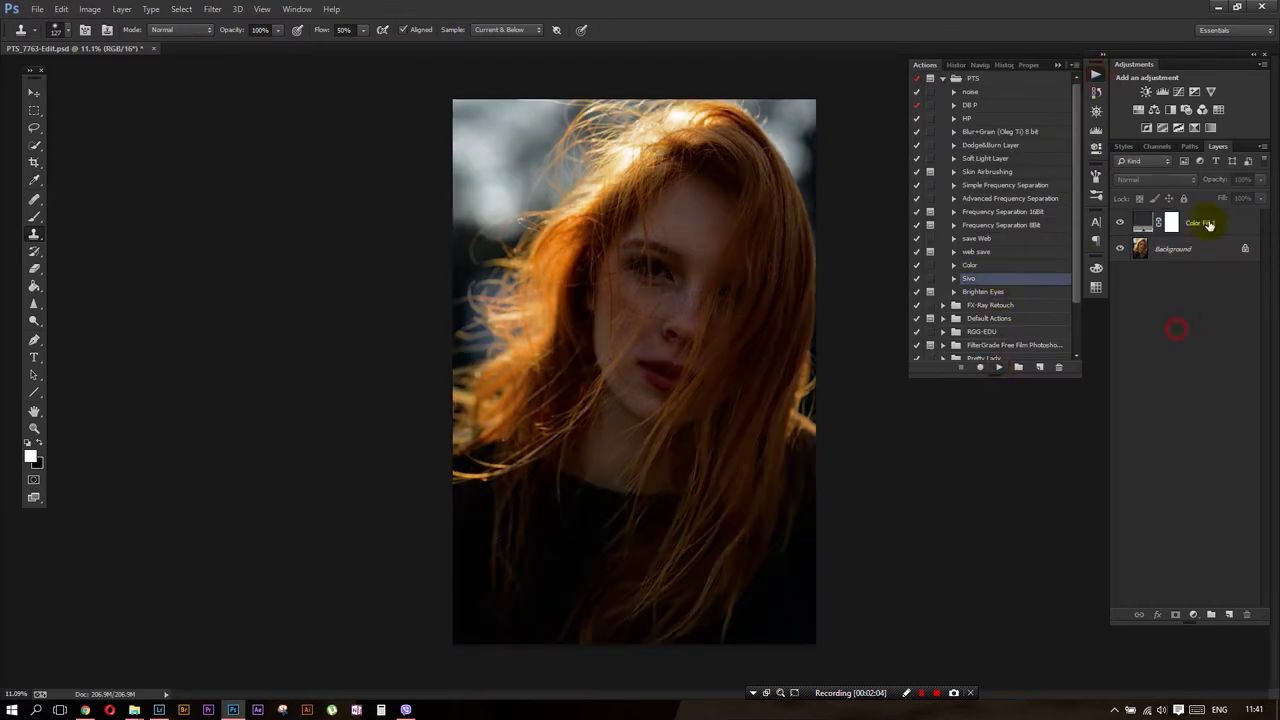
{"action": "left_click", "coordinate": [969, 265]}
{"action": "left_click", "coordinate": [998, 367]}
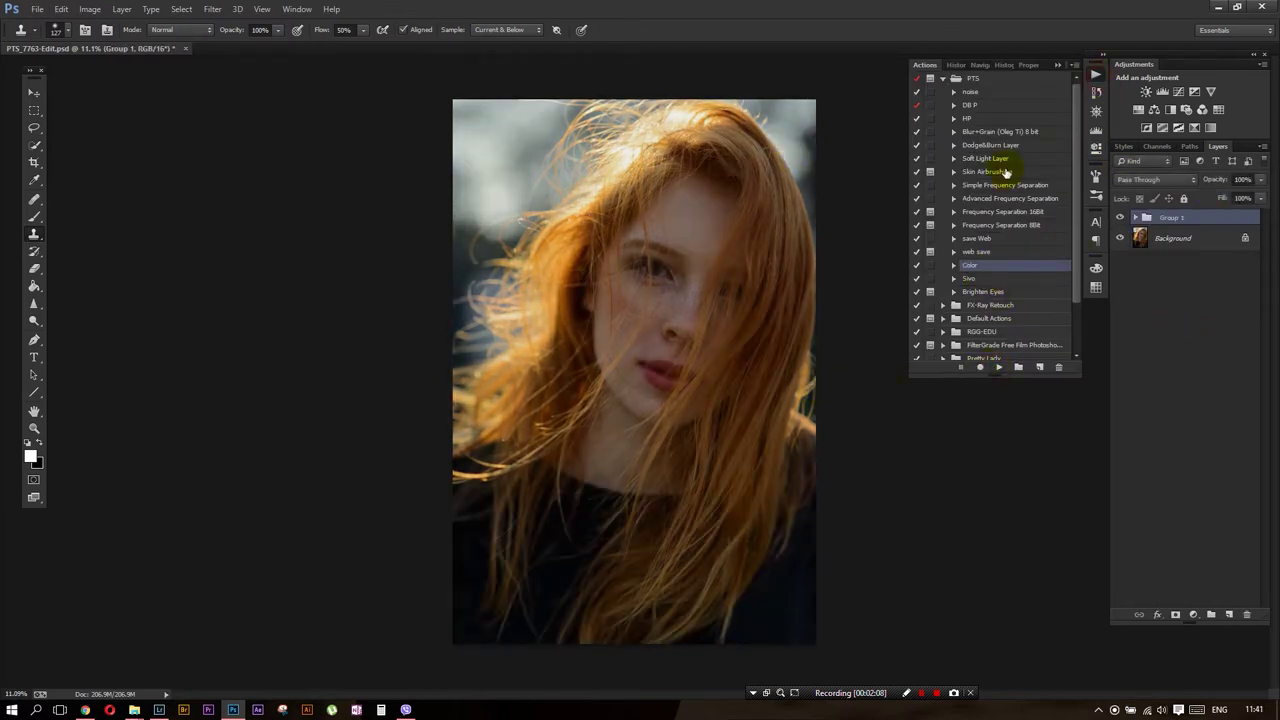
{"action": "left_click", "coordinate": [1057, 67]}
{"action": "key", "text": "ctrl+0"}
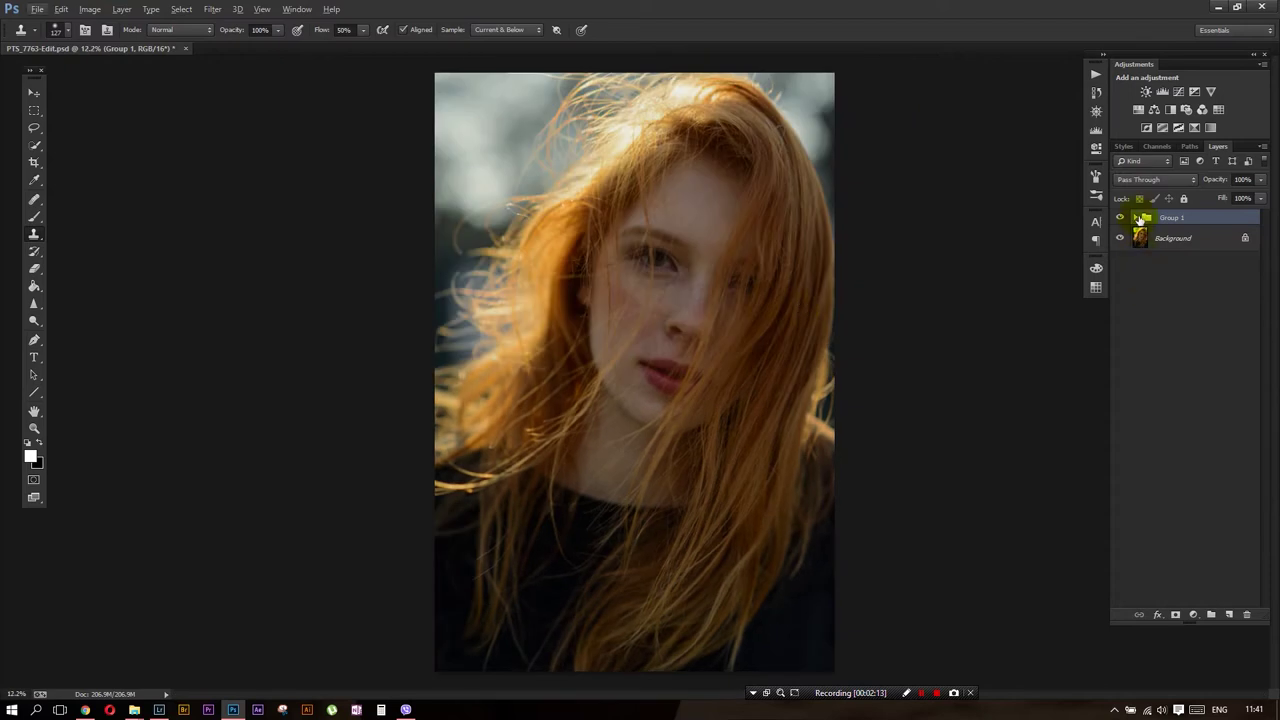
Hide the two Color Fill copies and set Color Fill 1 to Multiply
{"action": "left_click", "coordinate": [1135, 217]}
{"action": "left_click", "coordinate": [1120, 264]}
{"action": "left_click", "coordinate": [1215, 264]}
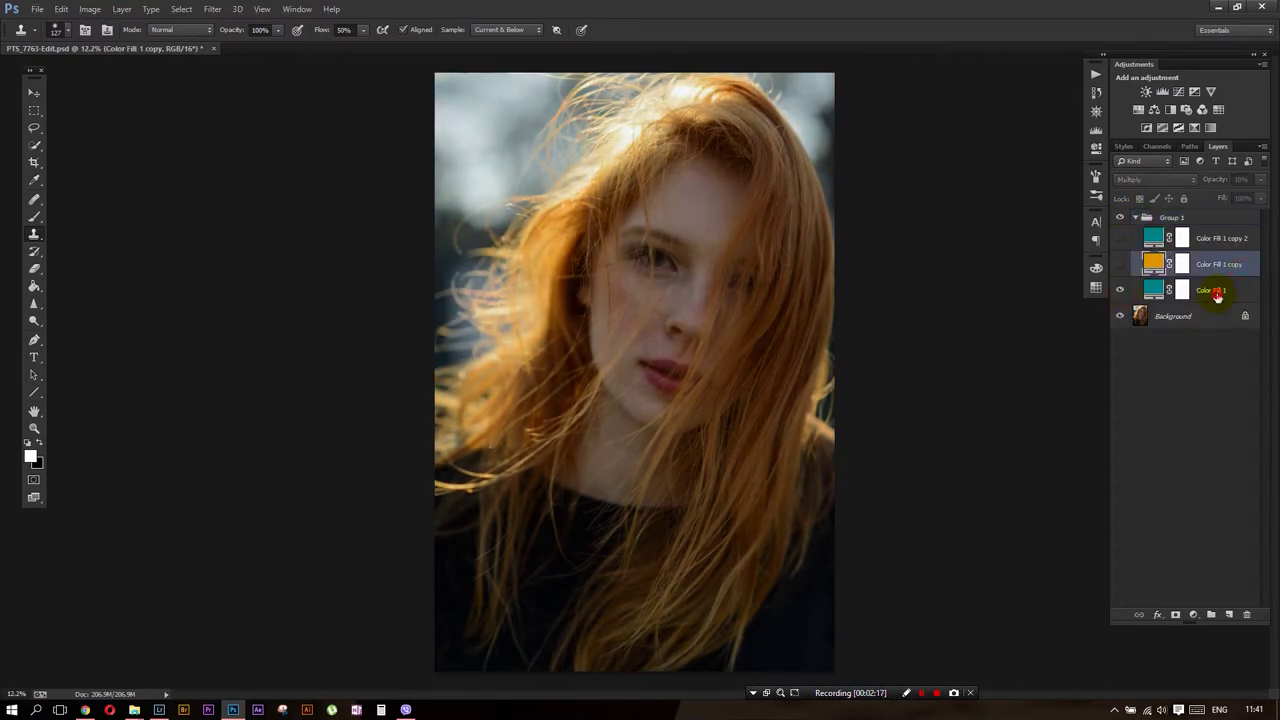
{"action": "left_click", "coordinate": [1215, 290]}
{"action": "left_click", "coordinate": [1155, 182]}
{"action": "left_click", "coordinate": [1146, 207]}
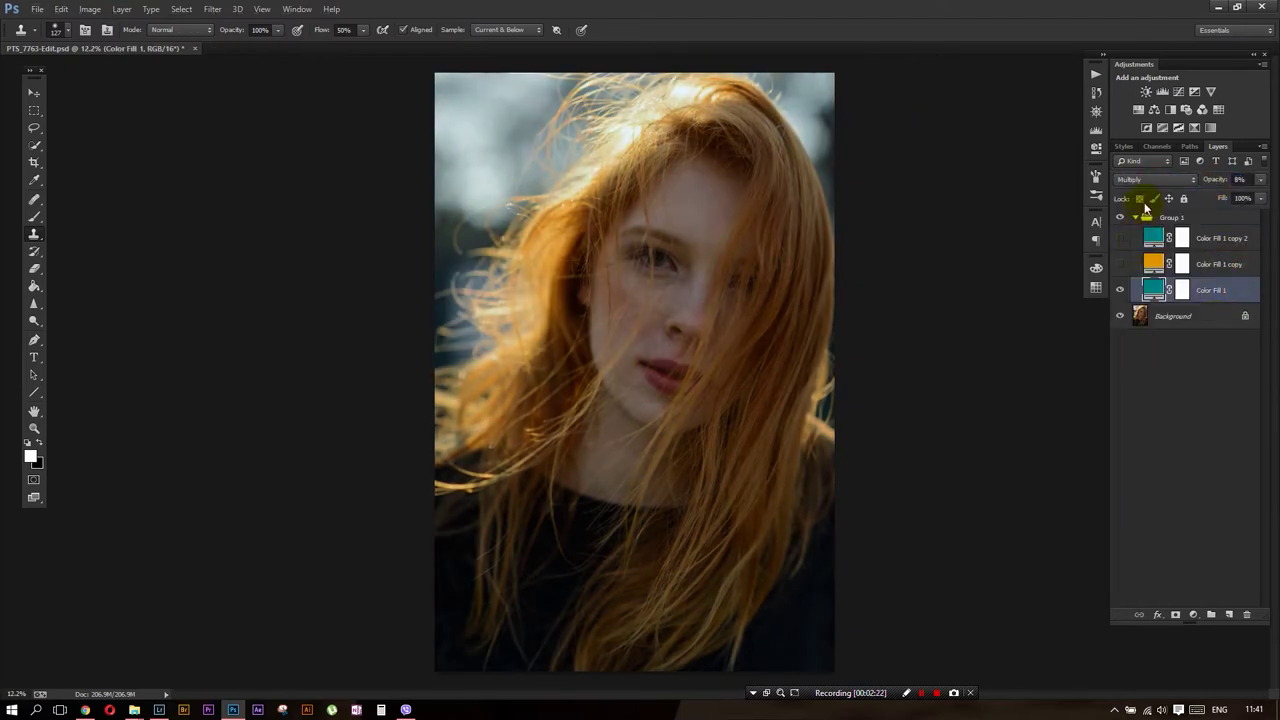
Delete the unused Color Fill 1 copy and copy 2 layers
{"action": "left_click", "coordinate": [1203, 266]}
{"action": "key", "text": "Delete"}
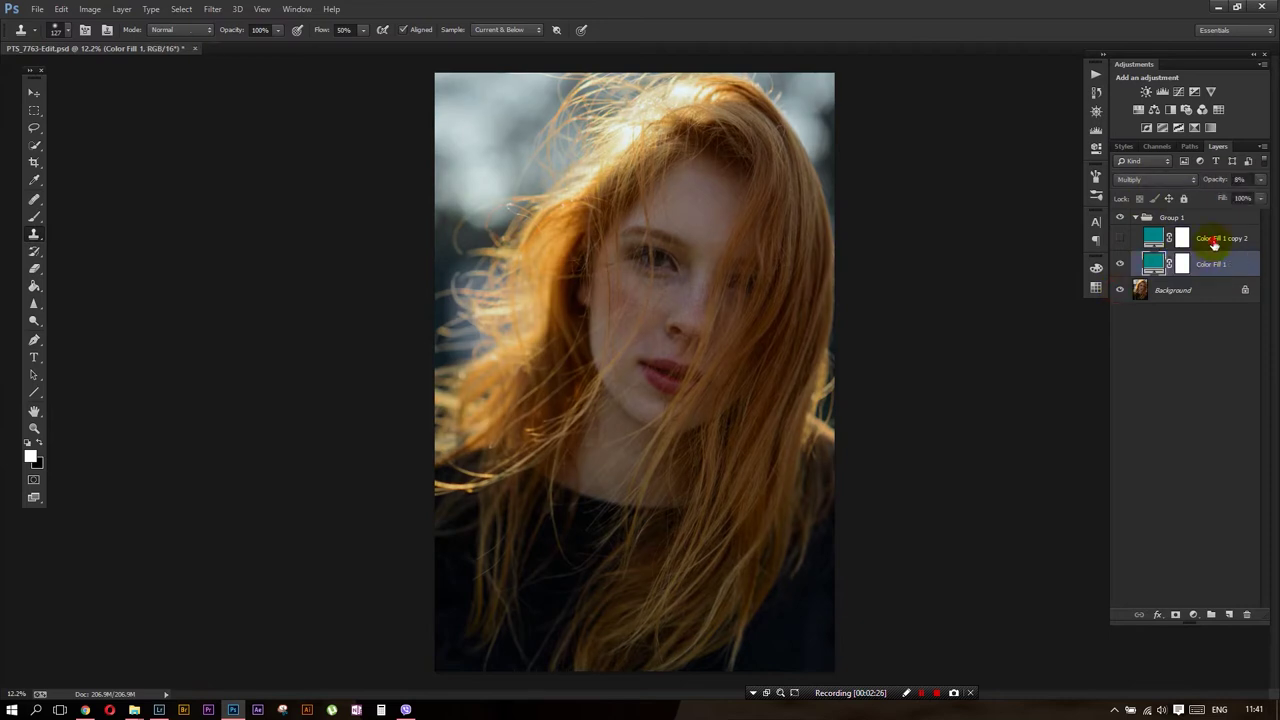
{"action": "left_click", "coordinate": [1203, 240]}
{"action": "key", "text": "Delete"}
{"action": "left_click", "coordinate": [1197, 128]}
{"action": "key", "text": "Delete"}
{"action": "left_click", "coordinate": [1193, 614]}
Add a Gradient Map using the maroon-to-green ES Autumn gradient
{"action": "left_click", "coordinate": [985, 108]}
{"action": "left_click", "coordinate": [827, 296]}
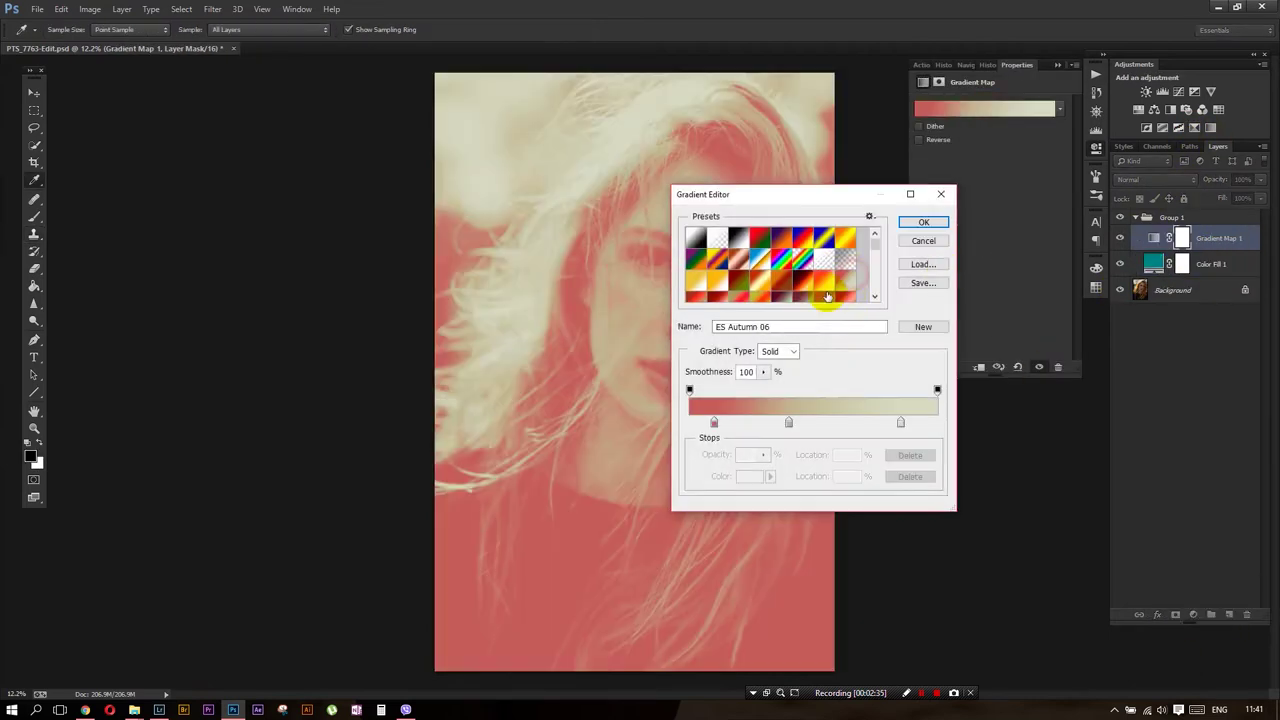
{"action": "scroll", "coordinate": [827, 296], "scroll_direction": "down", "scroll_amount": 2}
{"action": "left_click", "coordinate": [827, 285]}
{"action": "left_click", "coordinate": [923, 222]}
{"action": "left_click", "coordinate": [1060, 108]}
{"action": "left_click", "coordinate": [1000, 170]}
Blend Gradient Map 1 in Darken mode at 47% opacity
{"action": "left_click", "coordinate": [1155, 179]}
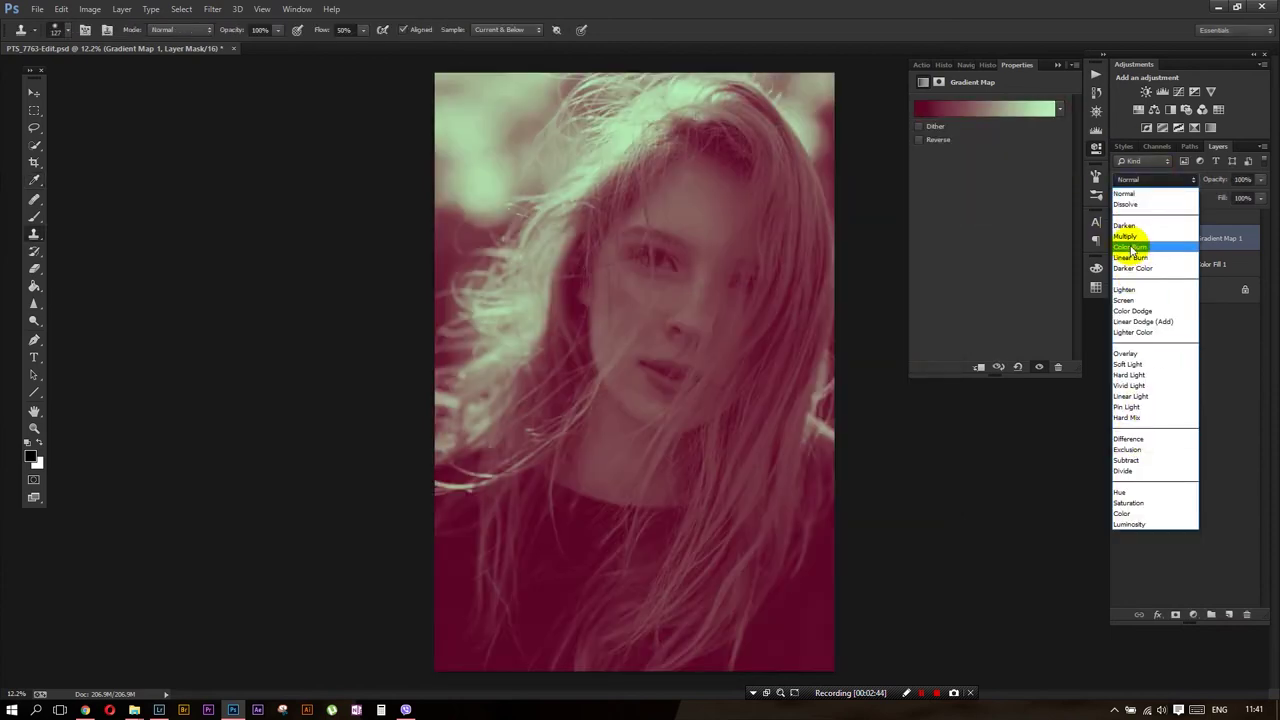
{"action": "left_click", "coordinate": [1126, 236]}
{"action": "left_click_drag", "start_coordinate": [1214, 182], "coordinate": [1123, 182]}
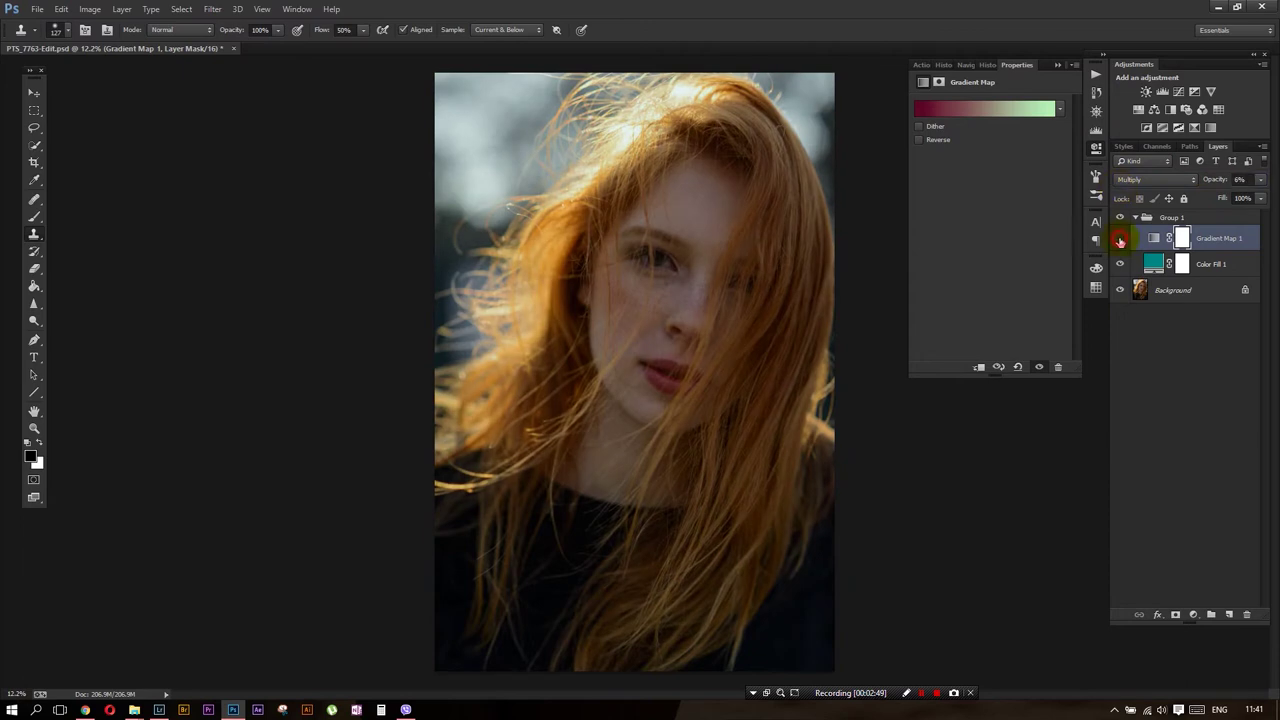
{"action": "left_click", "coordinate": [1155, 179]}
{"action": "left_click", "coordinate": [1130, 200]}
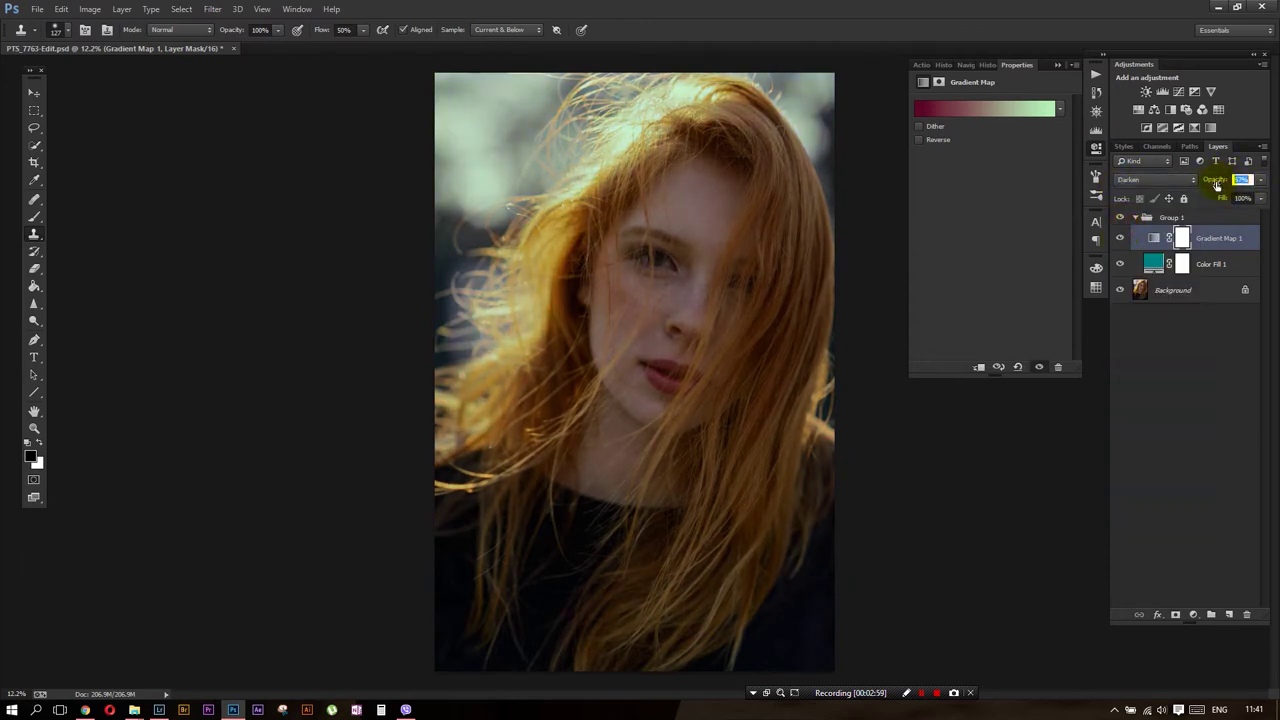
{"action": "left_click", "coordinate": [1145, 264]}
{"action": "left_click", "coordinate": [1195, 236]}
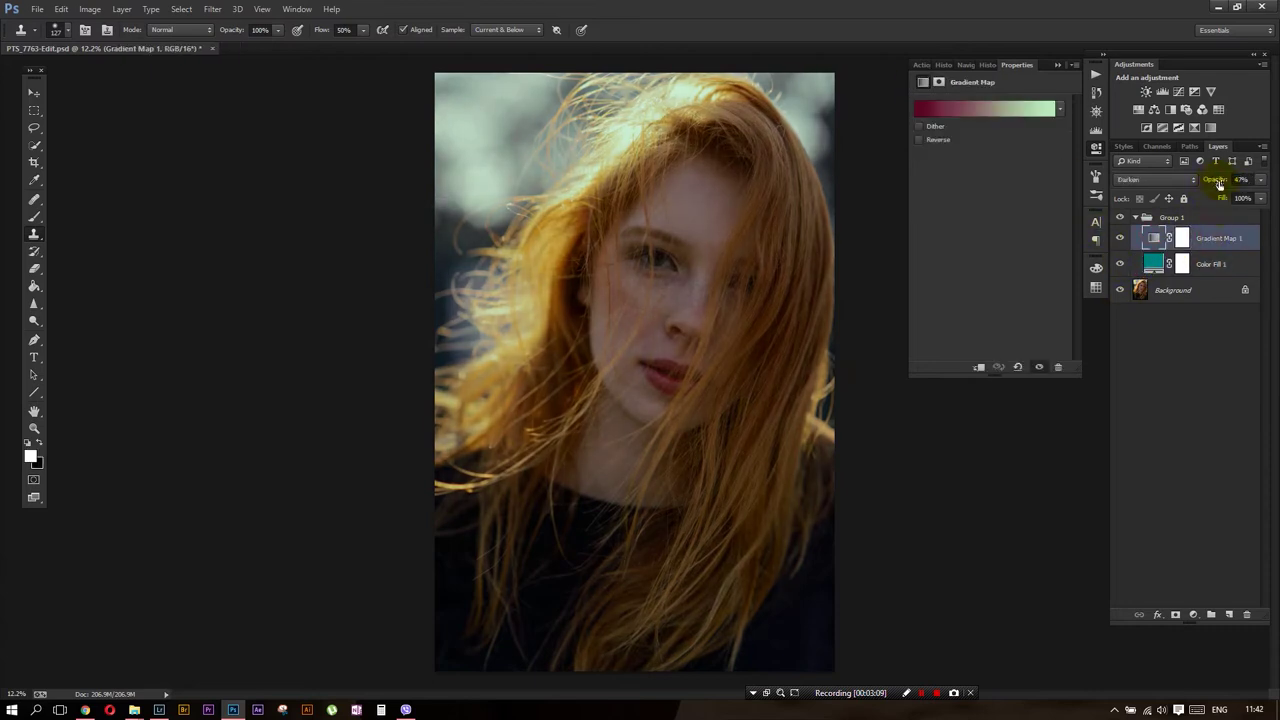
Add Selective Color 1 and set the Reds Black to +17
{"action": "left_click", "coordinate": [1210, 127]}
{"action": "left_click", "coordinate": [1000, 122]}
{"action": "left_click", "coordinate": [994, 214]}
{"action": "left_click", "coordinate": [992, 122]}
{"action": "left_click", "coordinate": [975, 141]}
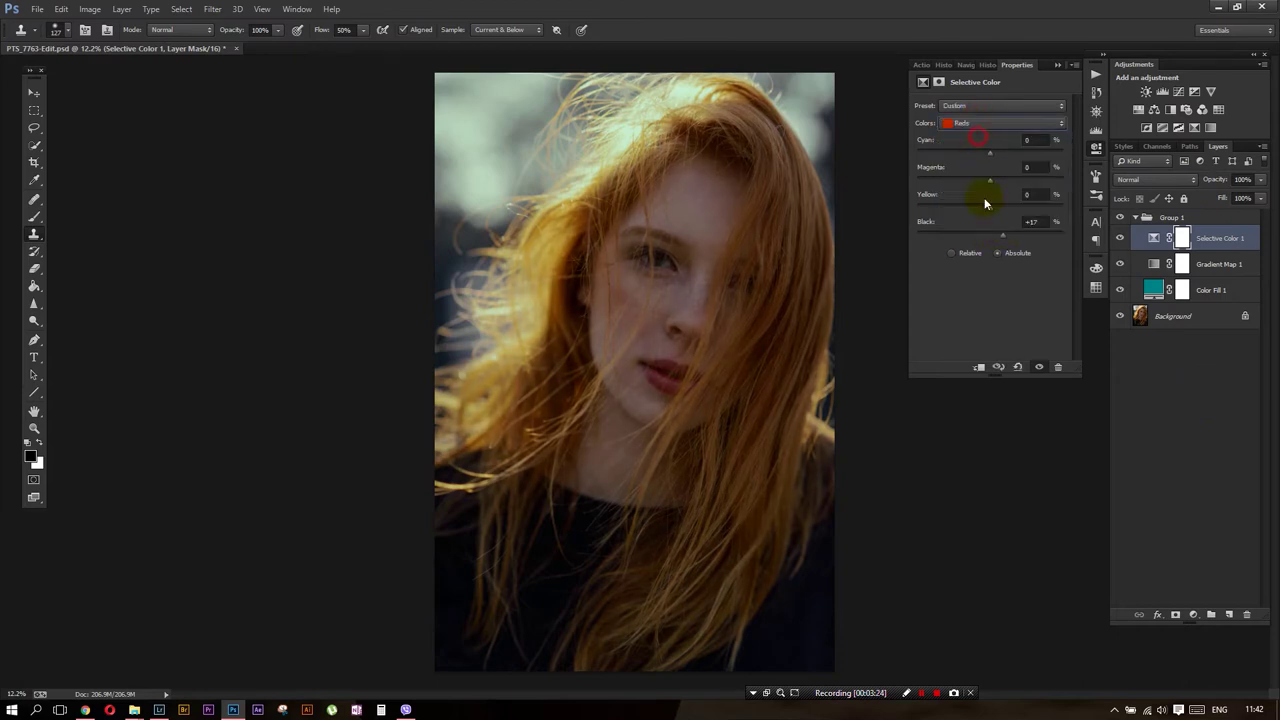
{"action": "left_click", "coordinate": [992, 122]}
{"action": "left_click", "coordinate": [958, 222]}
Set Whites Black to -10 and Neutrals Black to +3 (Absolute)
{"action": "left_click", "coordinate": [1000, 122]}
{"action": "left_click", "coordinate": [975, 197]}
{"action": "left_click_drag", "start_coordinate": [987, 238], "coordinate": [997, 237]}
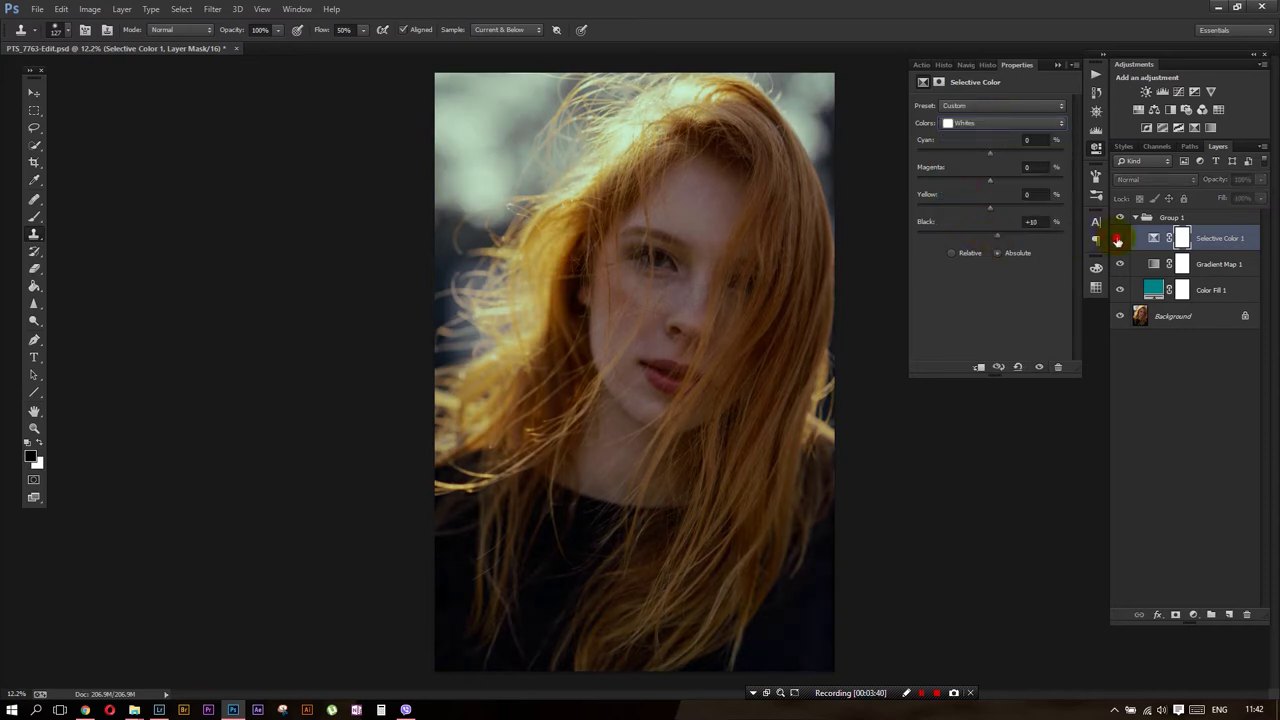
{"action": "left_click", "coordinate": [977, 124]}
{"action": "left_click", "coordinate": [985, 210]}
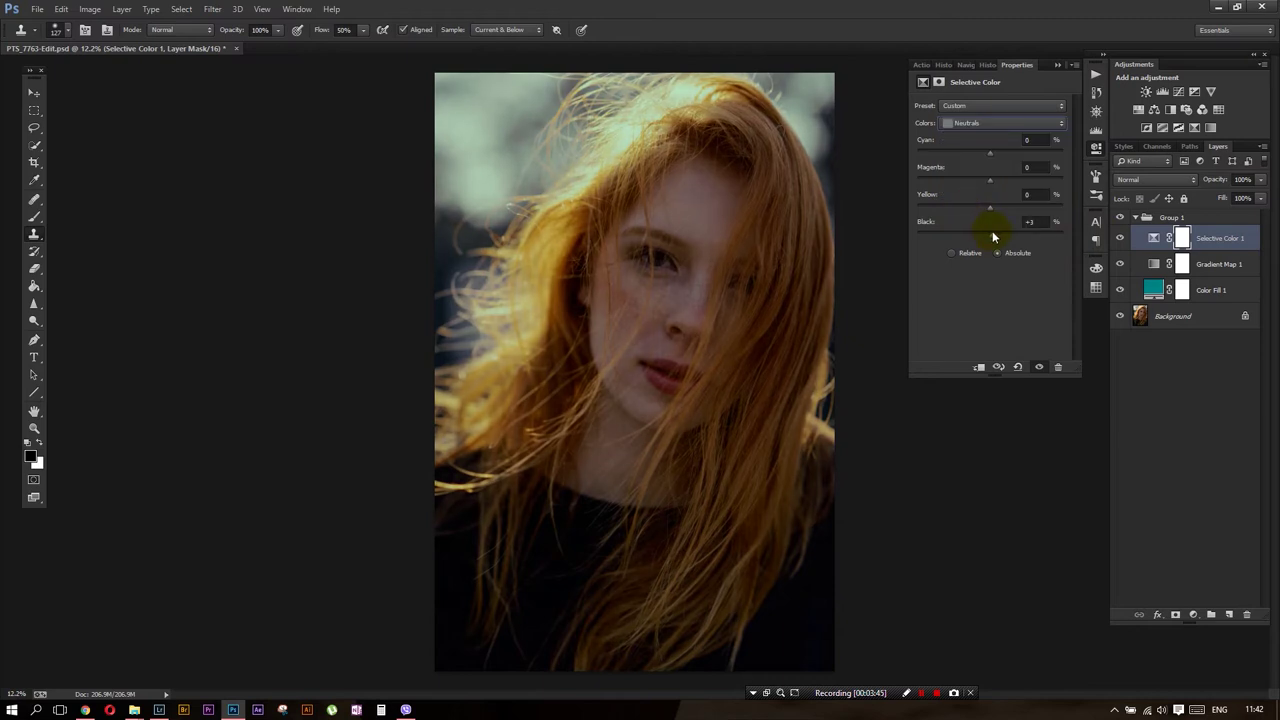
{"action": "key", "text": "x"}
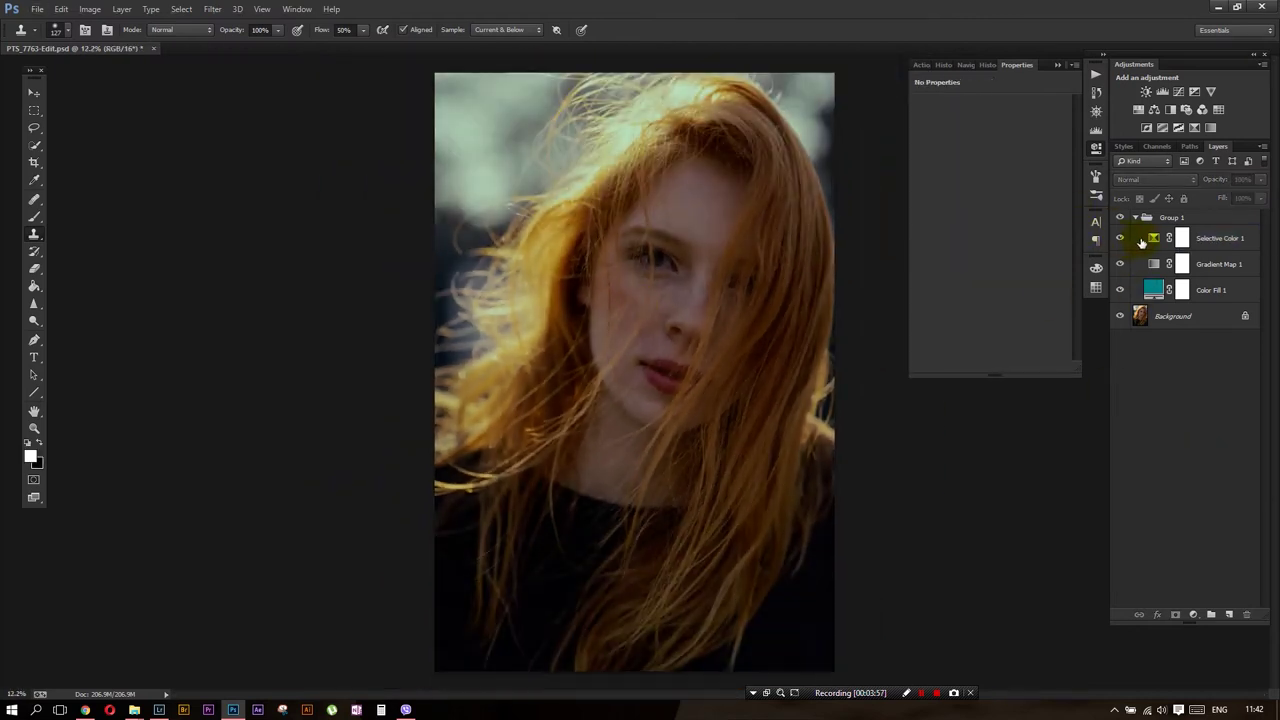
{"action": "left_click", "coordinate": [1220, 238]}
{"action": "left_click", "coordinate": [1210, 127]}
On Selective Color 2, step through the colour ranges and give Magentas Black -26
{"action": "left_click", "coordinate": [1000, 123]}
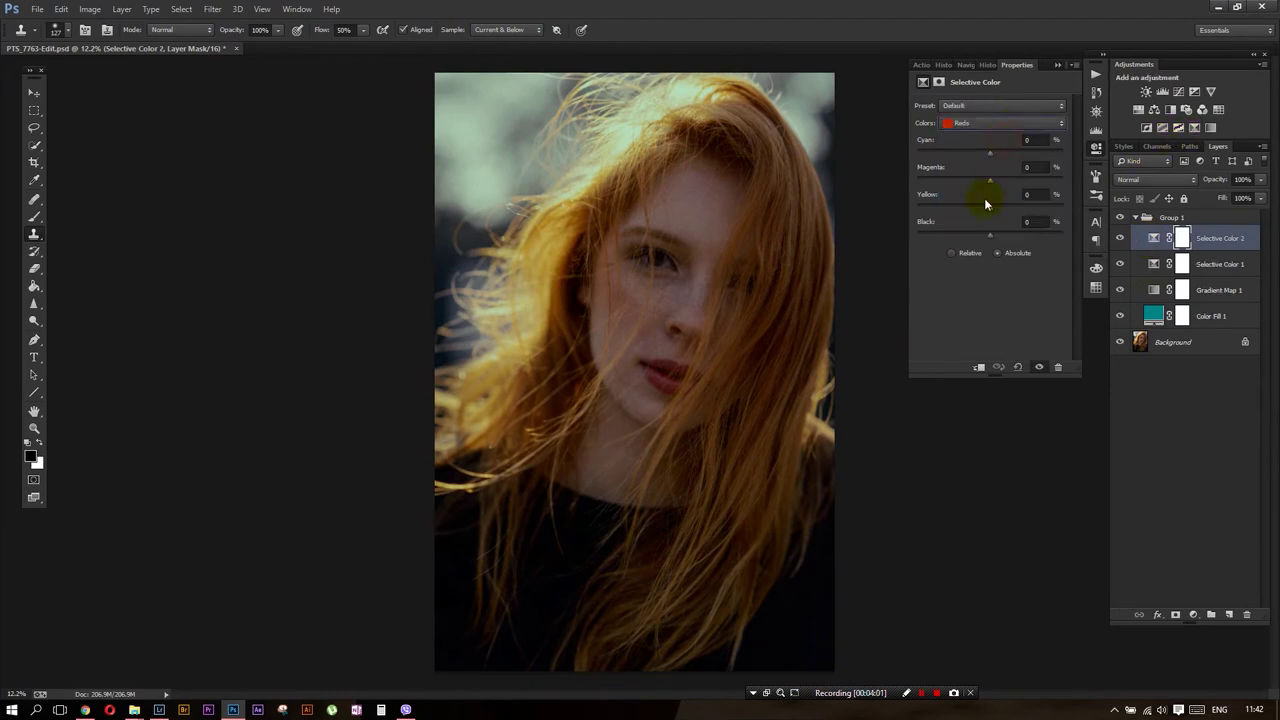
{"action": "left_click", "coordinate": [1000, 123]}
{"action": "left_click", "coordinate": [1119, 240]}
{"action": "left_click", "coordinate": [1000, 123]}
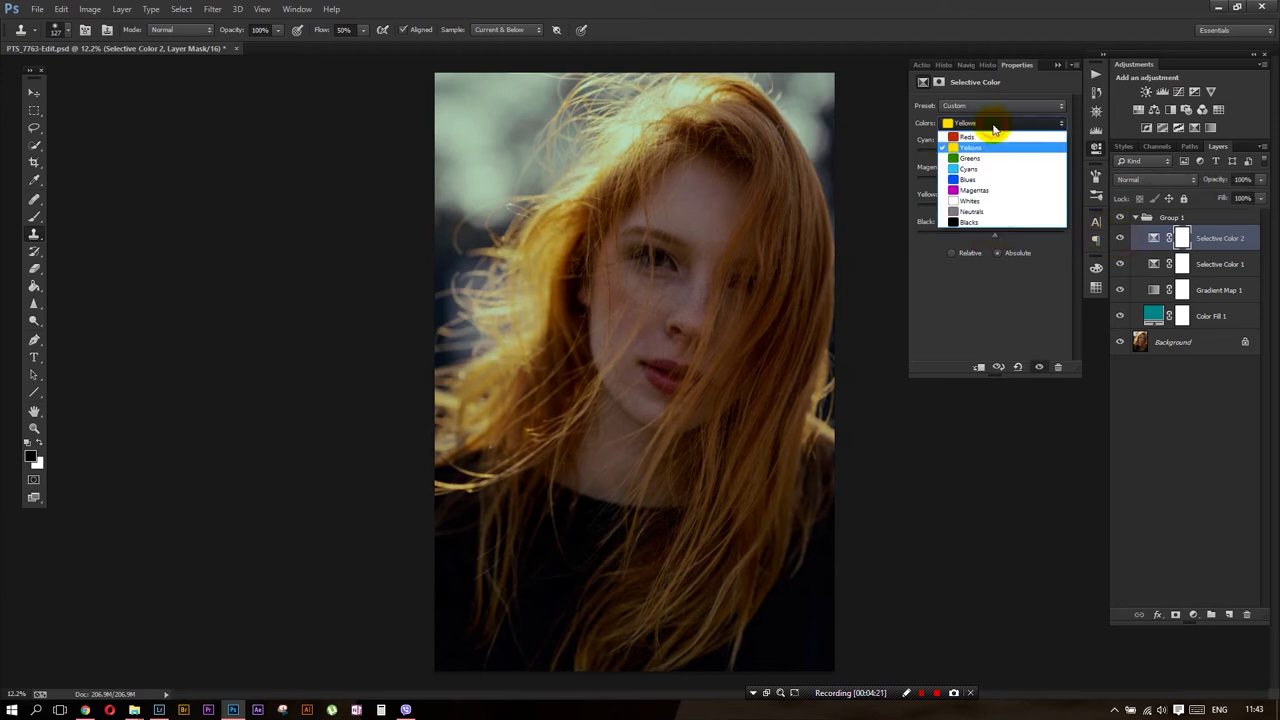
{"action": "left_click", "coordinate": [971, 158]}
{"action": "left_click", "coordinate": [1000, 123]}
{"action": "left_click", "coordinate": [971, 170]}
{"action": "left_click", "coordinate": [1000, 123]}
{"action": "left_click", "coordinate": [980, 182]}
{"action": "left_click", "coordinate": [1000, 123]}
{"action": "left_click", "coordinate": [975, 194]}
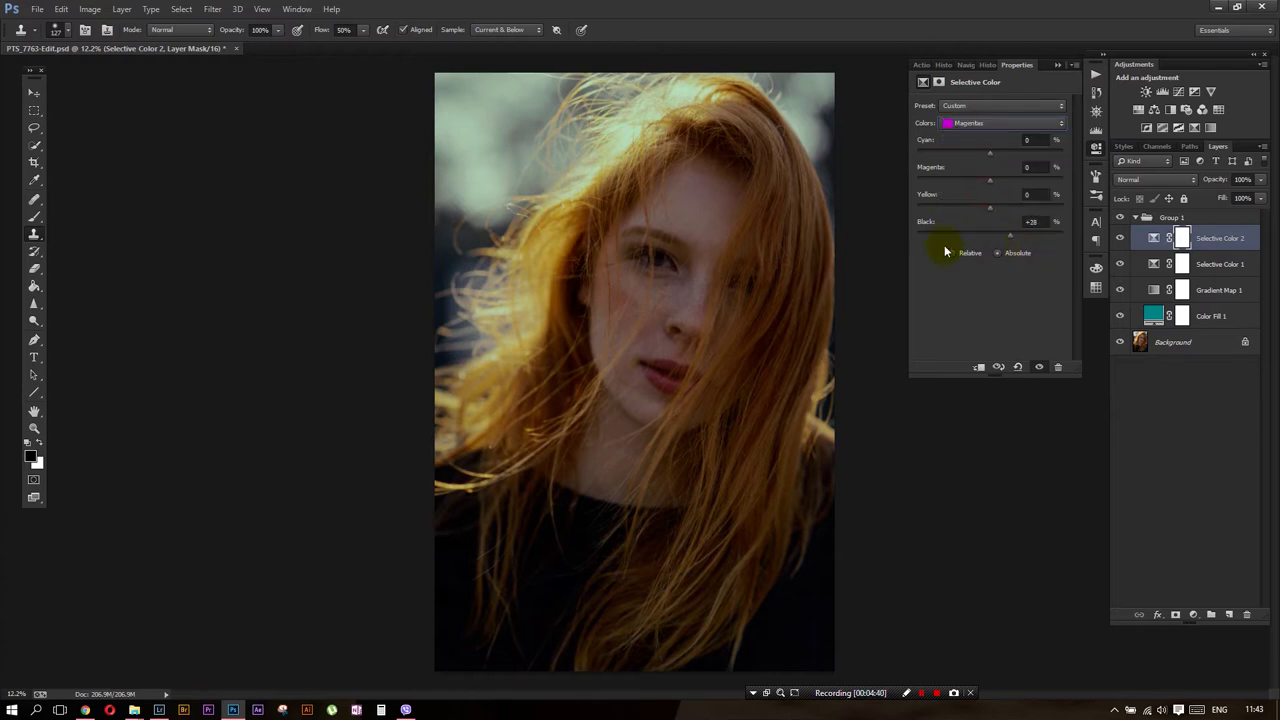
Toggle Selective Color 1 and 2 to compare, then view Selective Color 1's Neutrals
{"action": "left_click", "coordinate": [1121, 240]}
{"action": "left_click", "coordinate": [1120, 265]}
{"action": "left_click", "coordinate": [1120, 265]}
{"action": "left_click", "coordinate": [1120, 265]}
{"action": "left_click", "coordinate": [1120, 265]}
{"action": "left_click", "coordinate": [1120, 264]}
{"action": "left_click", "coordinate": [1150, 264]}
{"action": "left_click", "coordinate": [988, 125]}
{"action": "left_click", "coordinate": [971, 208]}
Add Selective Color 3 with Neutrals Cyan +1, Magenta +1, Yellow +2 and compare it
{"action": "left_click", "coordinate": [1195, 128]}
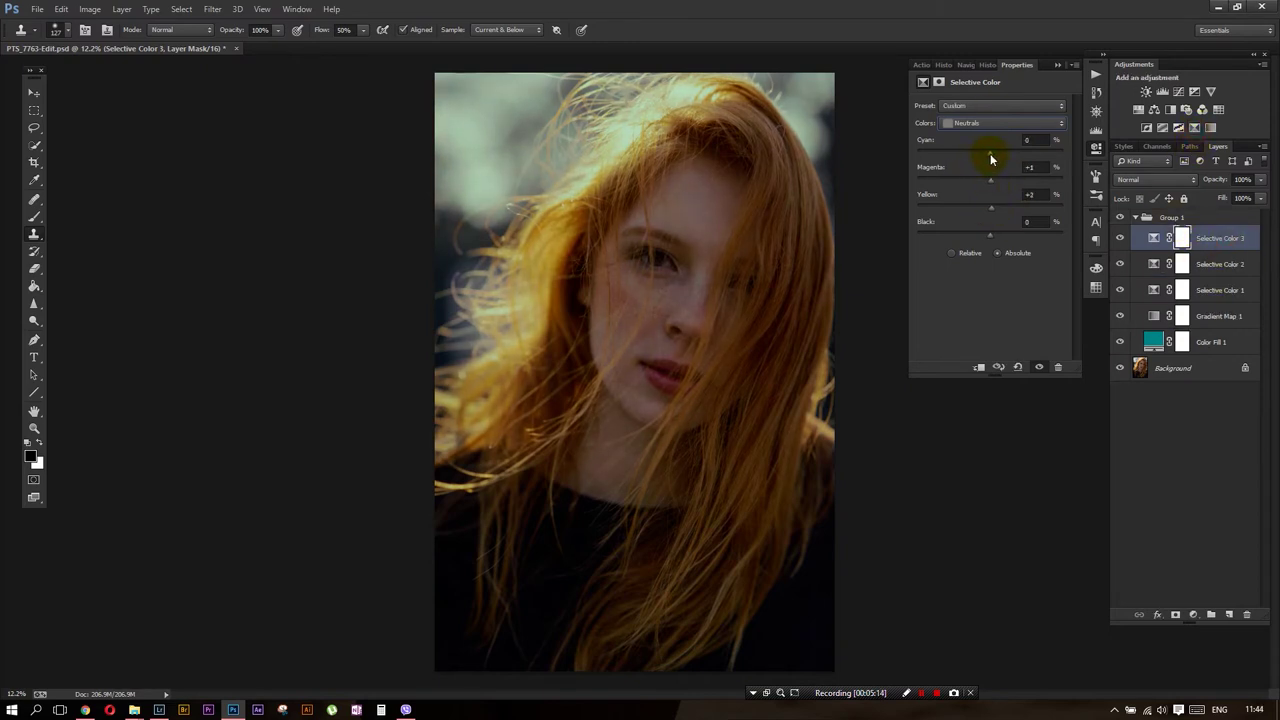
{"action": "left_click", "coordinate": [1119, 240]}
{"action": "left_click", "coordinate": [1119, 240]}
{"action": "left_click", "coordinate": [1162, 92]}
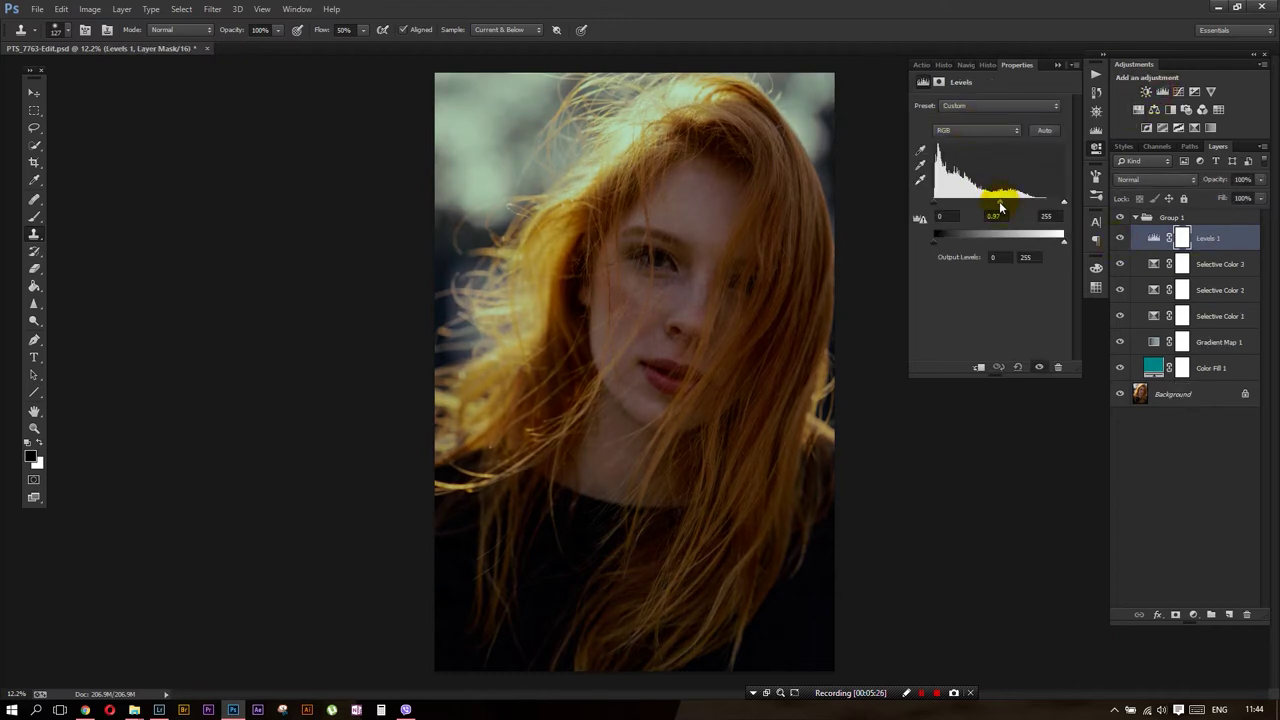
Set Levels 1 white input to 233, then add Levels 2 masked via Apply Image
{"action": "left_click_drag", "start_coordinate": [1062, 207], "coordinate": [1052, 205]}
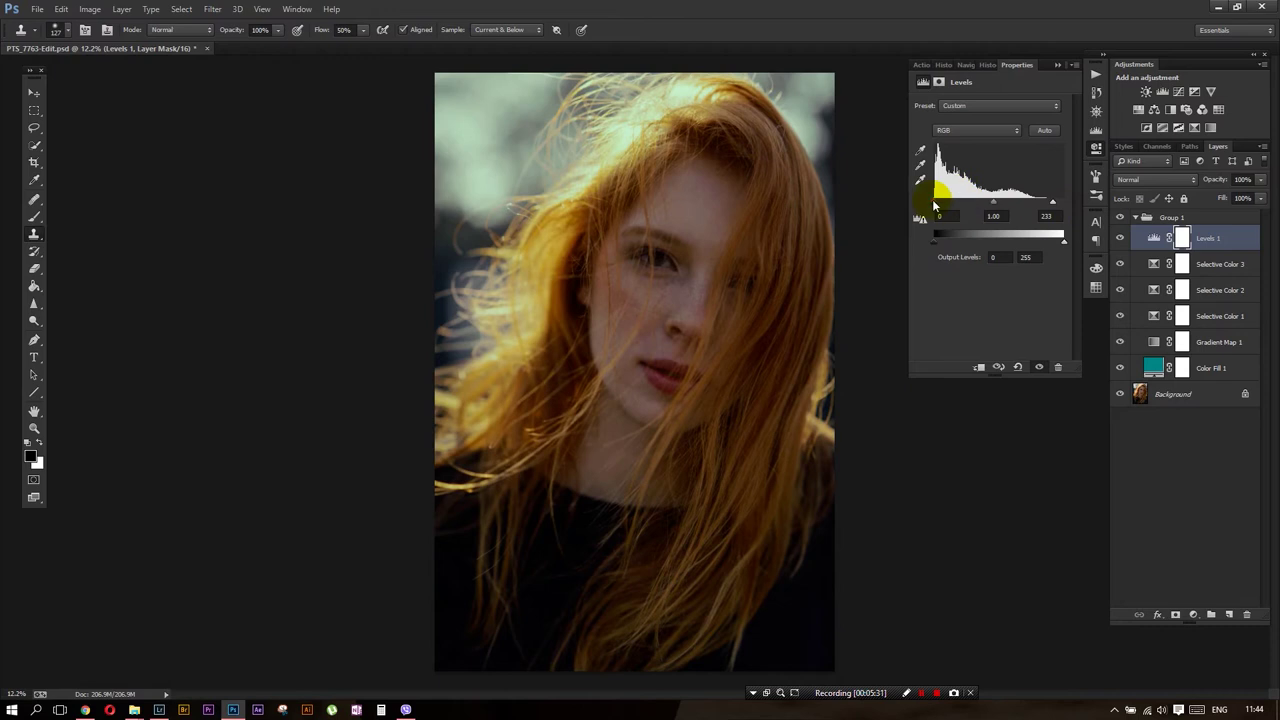
{"action": "left_click", "coordinate": [1162, 92]}
{"action": "left_click", "coordinate": [93, 9]}
{"action": "left_click", "coordinate": [129, 194]}
{"action": "left_click", "coordinate": [748, 204]}
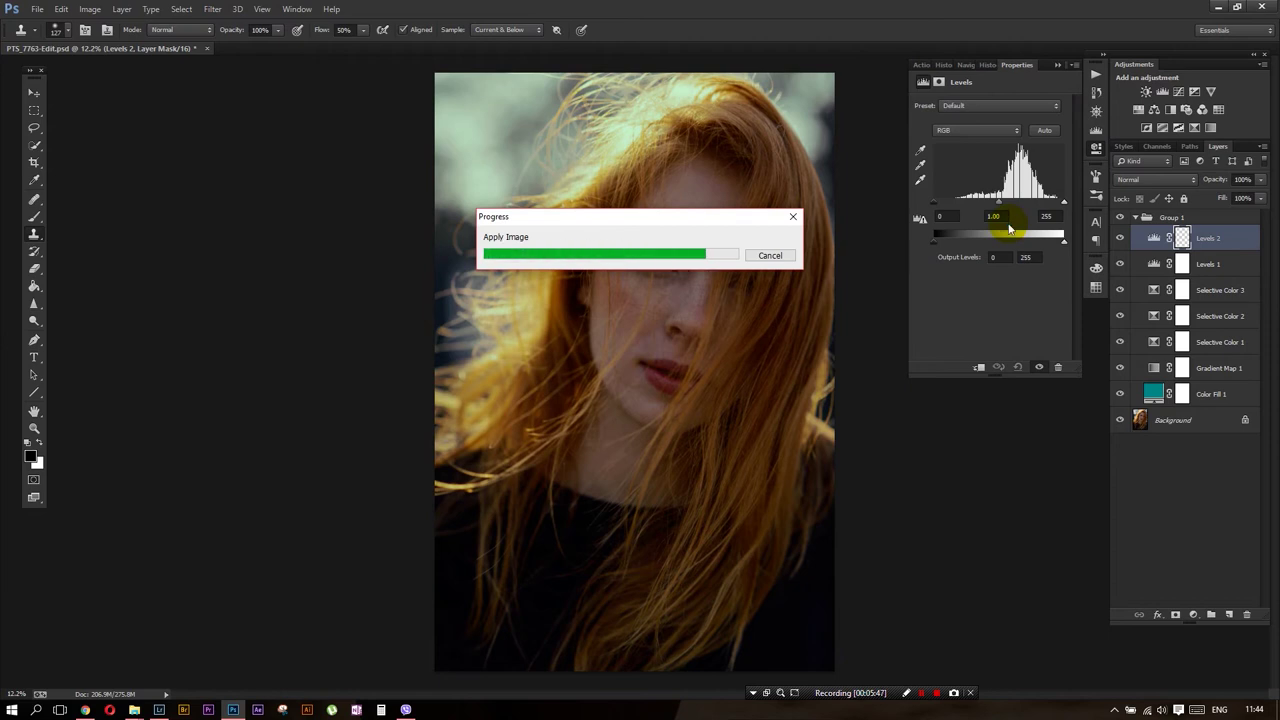
Set Levels 2 inputs to 9, 0.86, 234 and compare it on and off
{"action": "left_click_drag", "start_coordinate": [1003, 210], "coordinate": [1006, 210]}
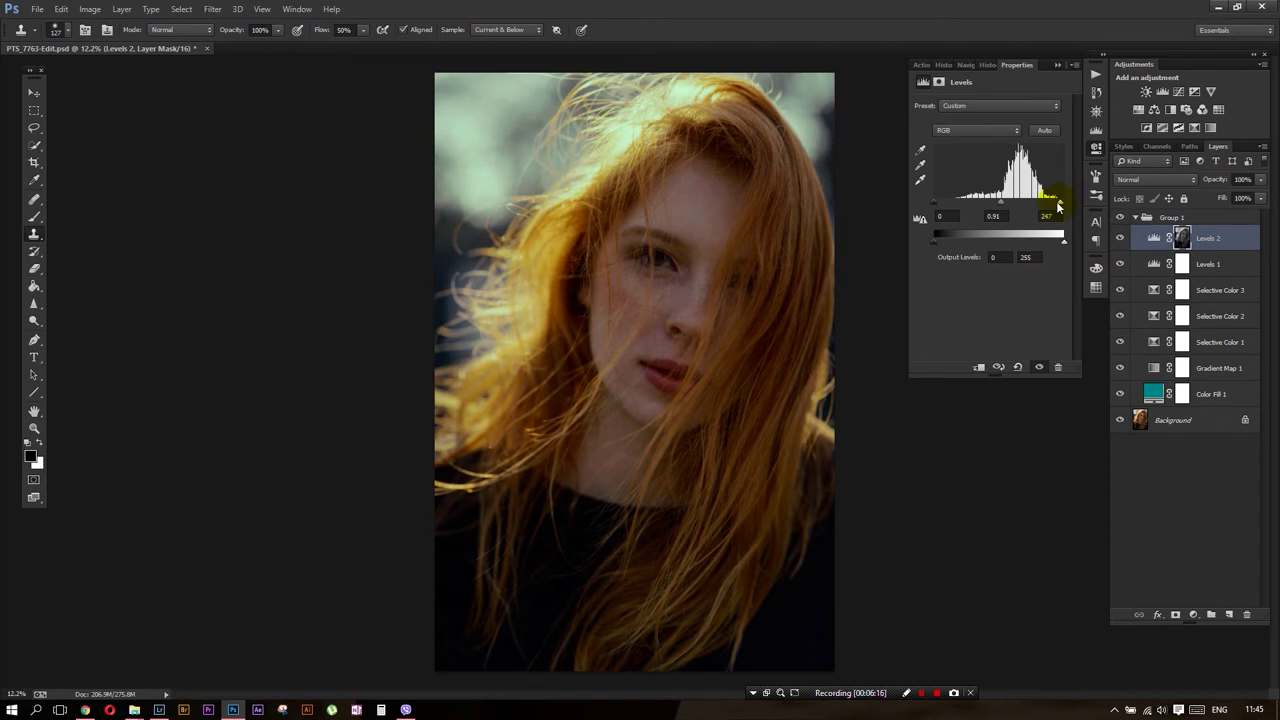
{"action": "left_click_drag", "start_coordinate": [1058, 206], "coordinate": [1055, 207]}
{"action": "left_click", "coordinate": [1119, 239]}
{"action": "left_click", "coordinate": [1119, 239]}
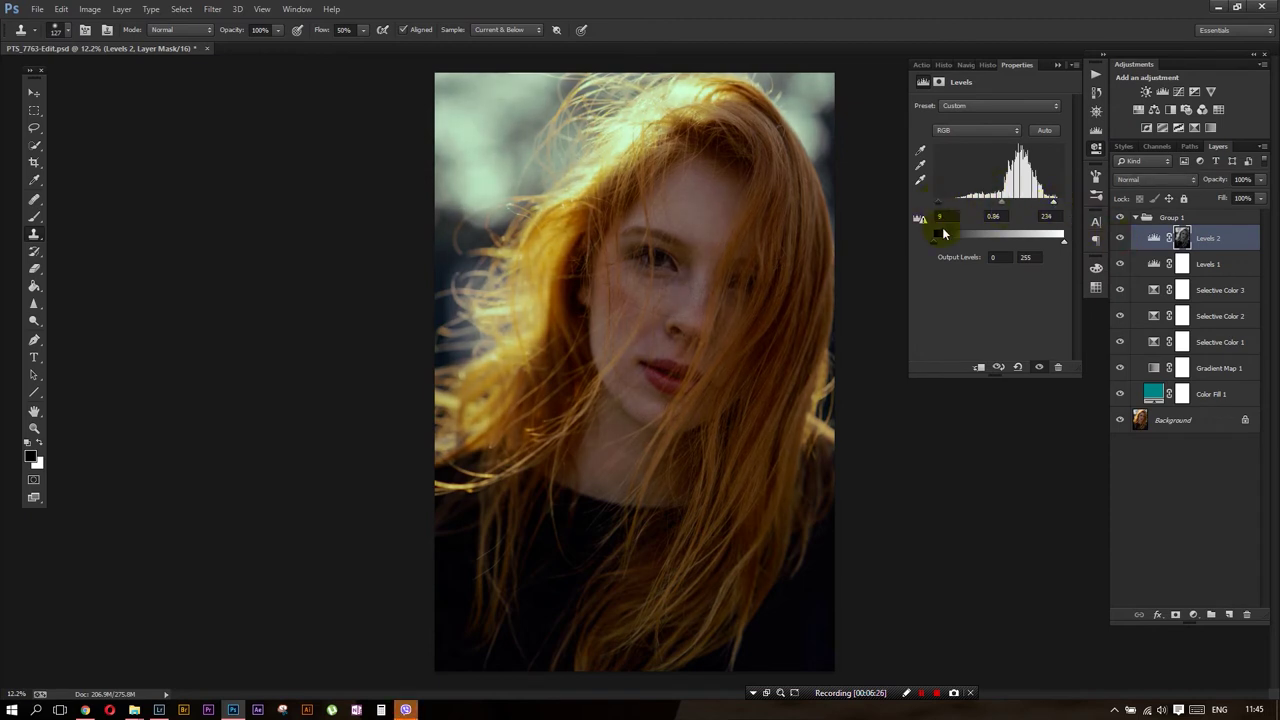
{"action": "left_click", "coordinate": [1119, 240]}
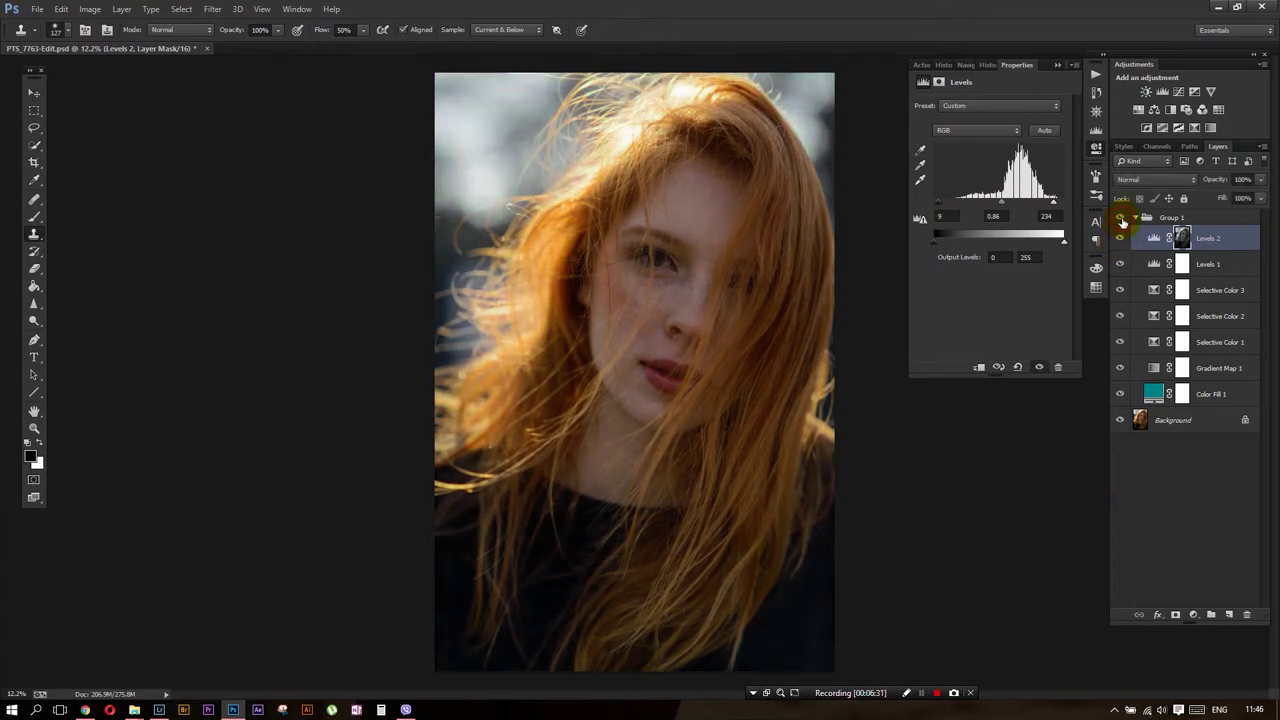
Select and collapse Group 1 in the Layers panel
{"action": "scroll", "coordinate": [667, 305], "scroll_direction": "up", "scroll_amount": 1}
{"action": "scroll", "coordinate": [667, 305], "scroll_direction": "up", "scroll_amount": 2}
{"action": "scroll", "coordinate": [667, 305], "scroll_direction": "down", "scroll_amount": 2}
{"action": "scroll", "coordinate": [600, 220], "scroll_direction": "down", "scroll_amount": 2}
{"action": "scroll", "coordinate": [600, 220], "scroll_direction": "down", "scroll_amount": 1}
{"action": "left_click", "coordinate": [1134, 222]}
{"action": "left_click", "coordinate": [1170, 240]}
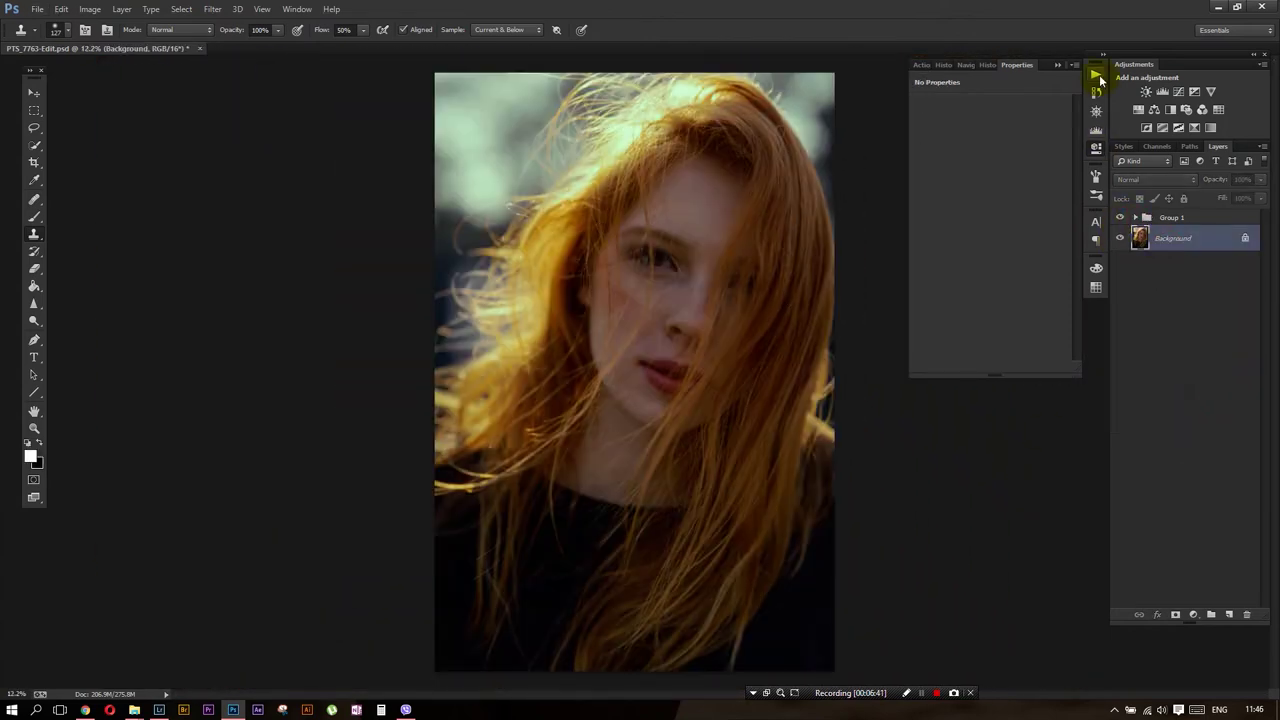
Run the HP high-pass action and hide the resulting group to compare
{"action": "left_click", "coordinate": [1096, 74]}
{"action": "left_click", "coordinate": [970, 91]}
{"action": "left_click", "coordinate": [975, 118]}
{"action": "left_click", "coordinate": [998, 369]}
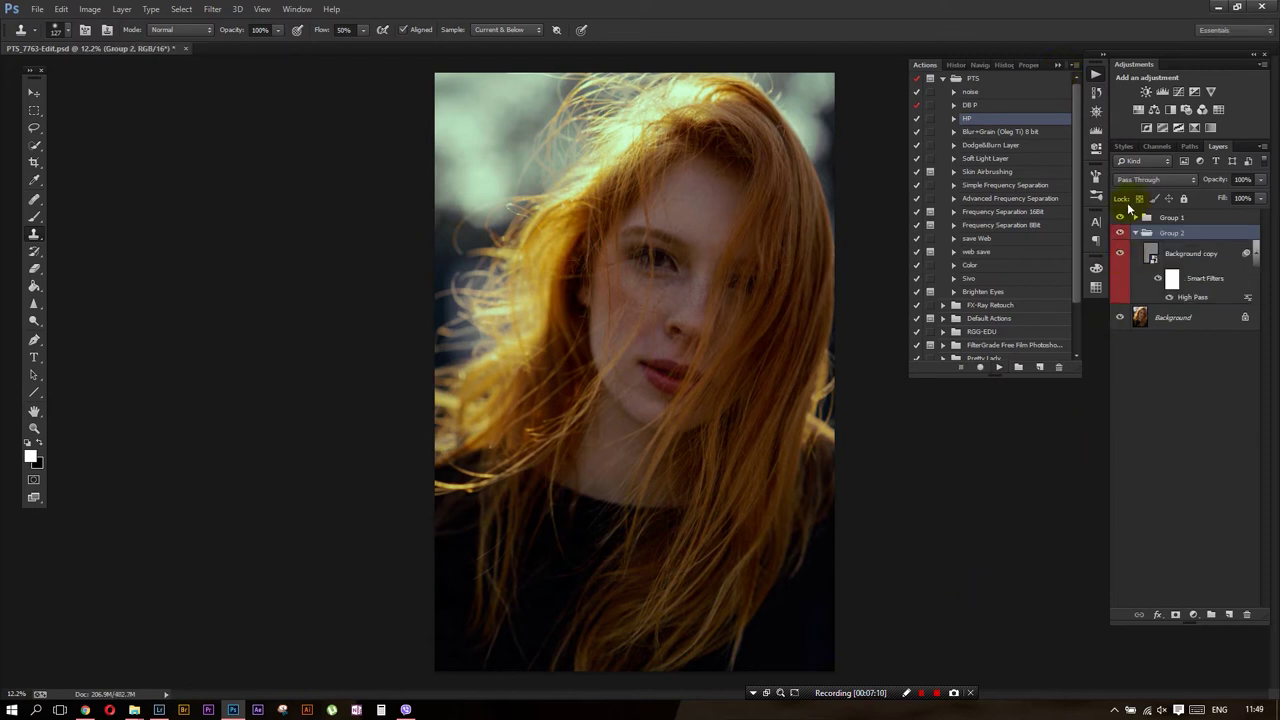
{"action": "scroll", "coordinate": [700, 320], "scroll_direction": "up", "scroll_amount": 3}
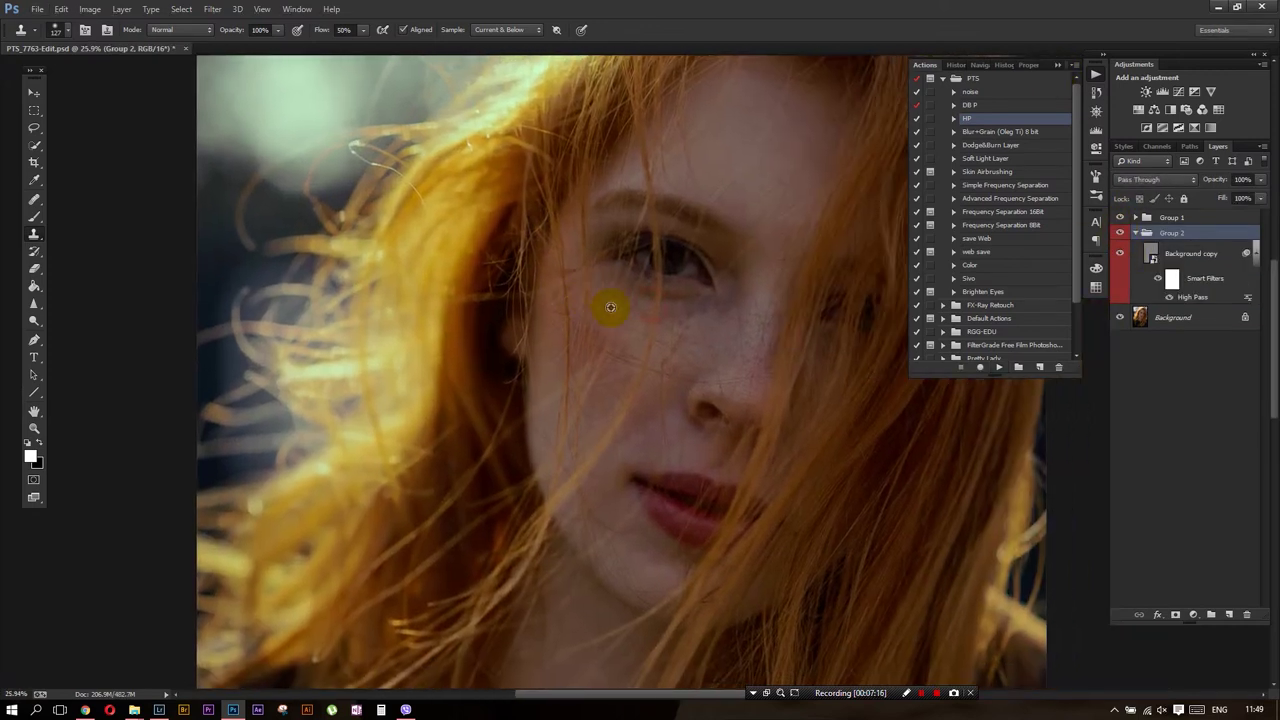
{"action": "scroll", "coordinate": [604, 295], "scroll_direction": "up", "scroll_amount": 1}
{"action": "left_click", "coordinate": [1120, 233]}
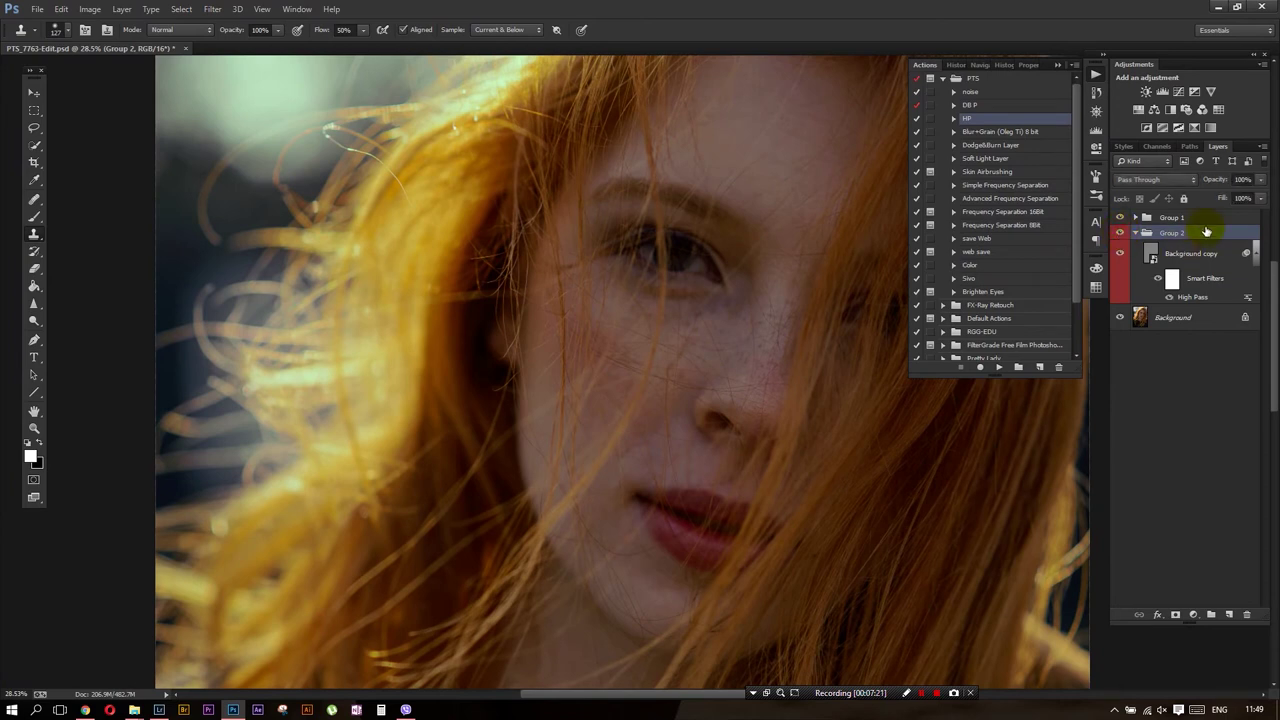
Delete Group 2 and add a Black & White layer above Background, outside Group 1
{"action": "left_click", "coordinate": [1192, 318]}
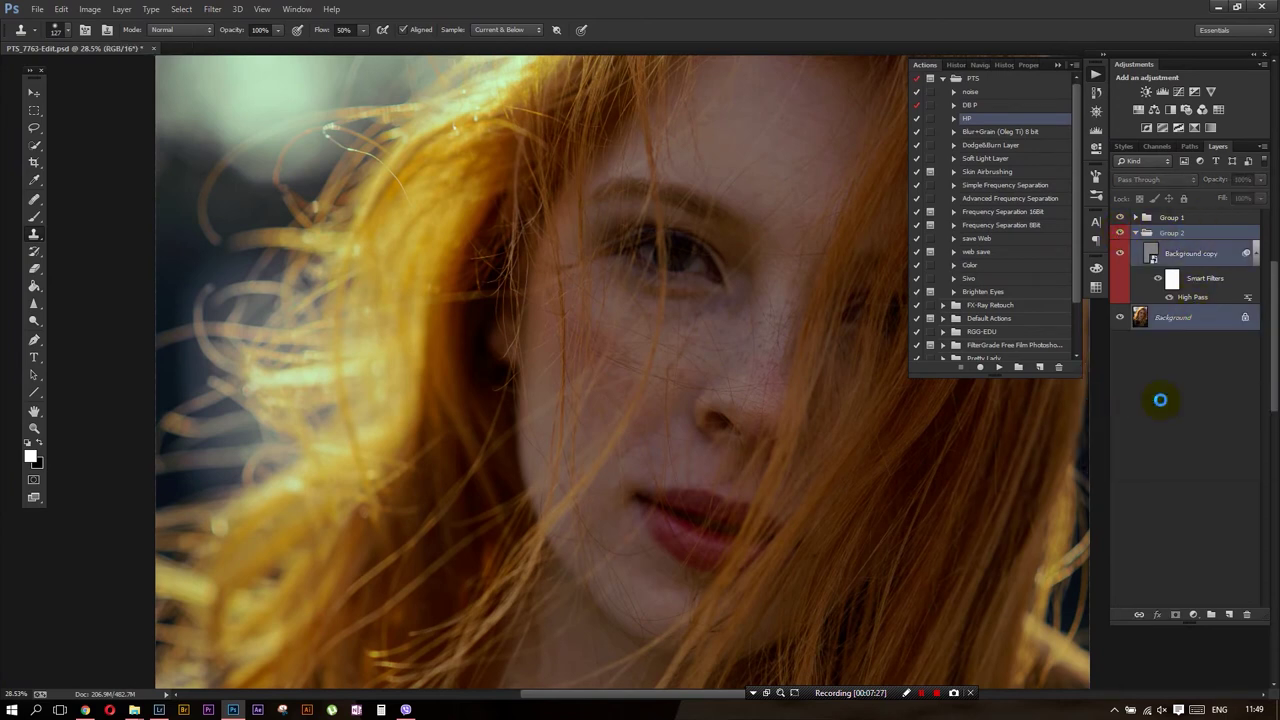
{"action": "left_click_drag", "start_coordinate": [1193, 322], "coordinate": [1163, 378]}
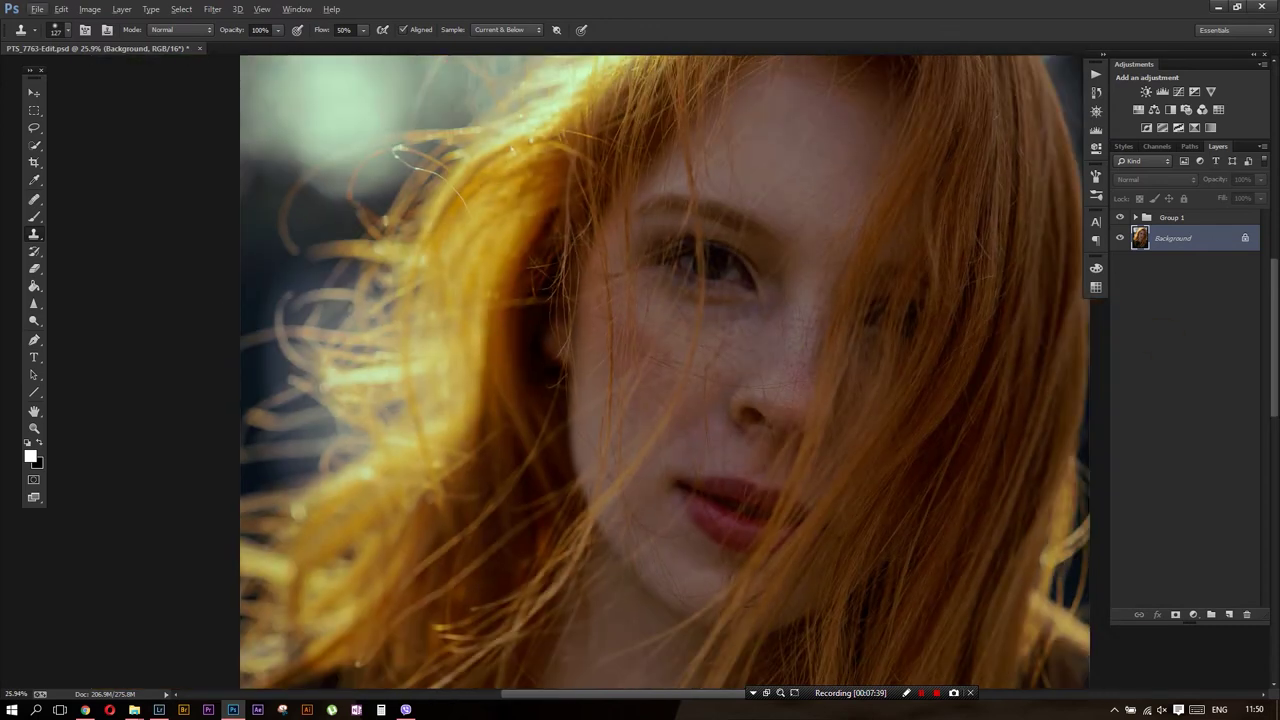
{"action": "key", "text": "alt+Tab"}
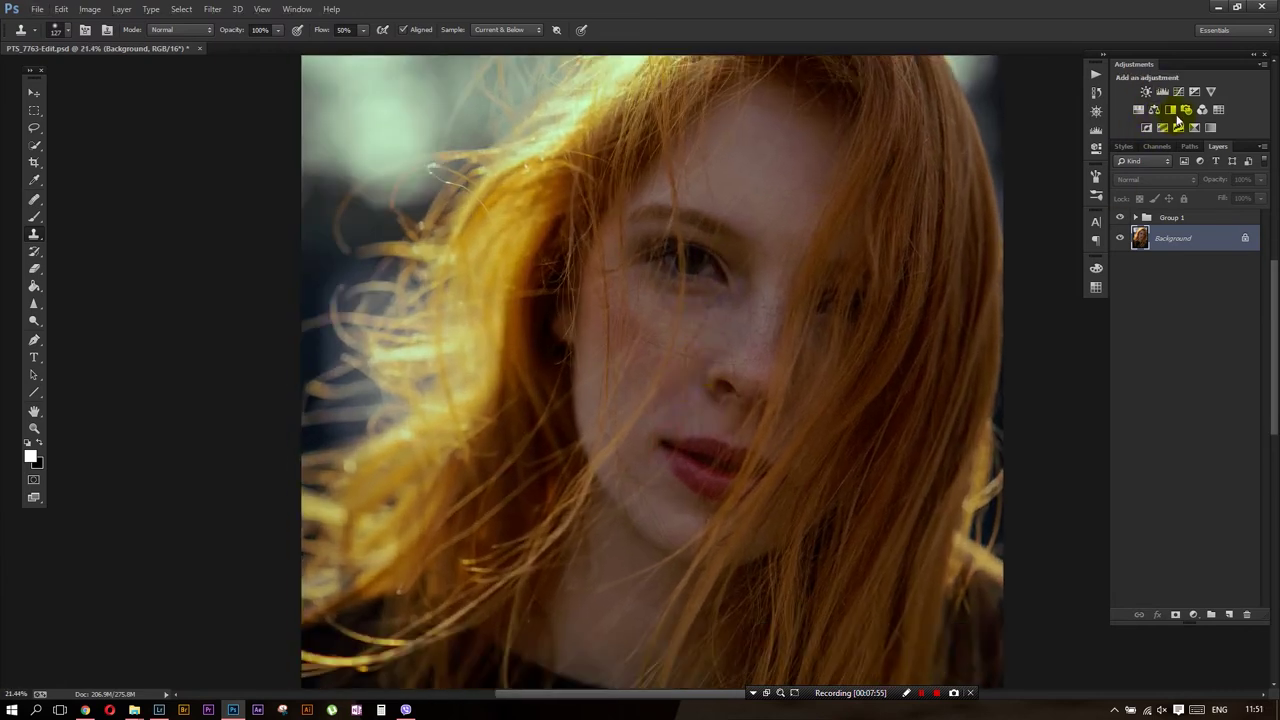
{"action": "left_click", "coordinate": [1170, 110]}
{"action": "left_click_drag", "start_coordinate": [1254, 241], "coordinate": [1212, 208]}
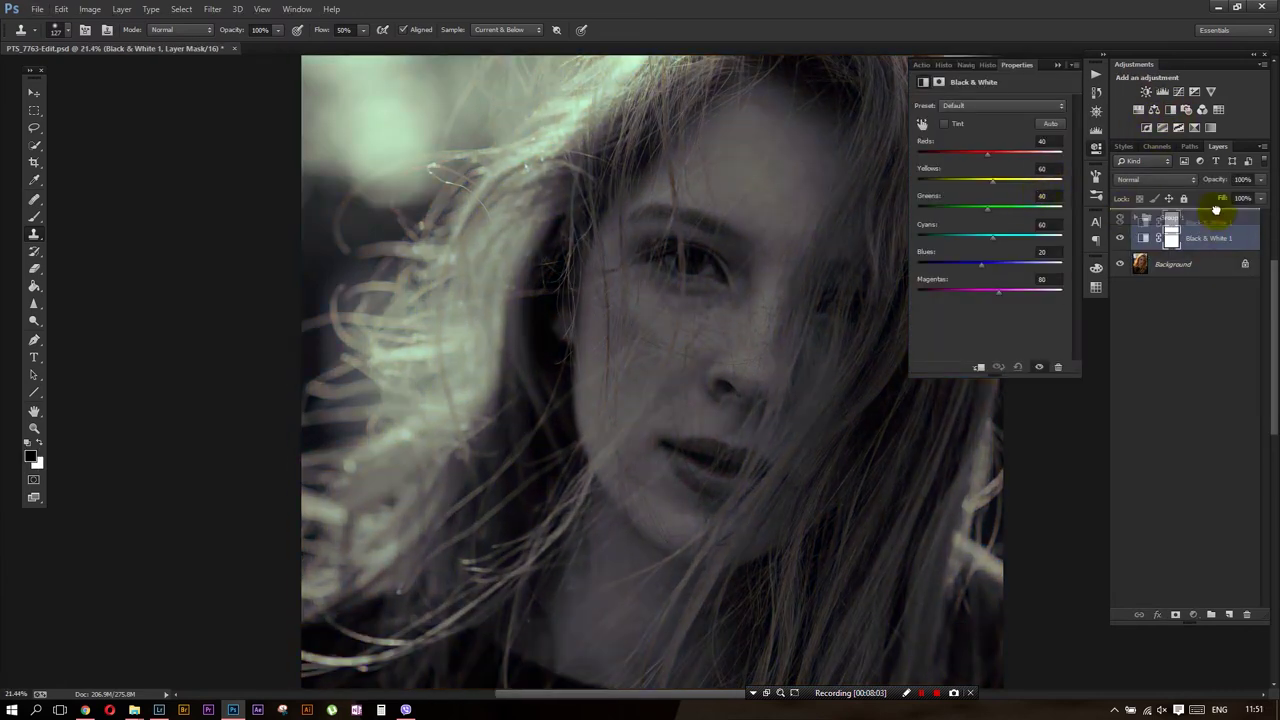
Blend Black & White 1 in Luminosity mode and toggle its visibility to compare
{"action": "left_click", "coordinate": [1155, 179]}
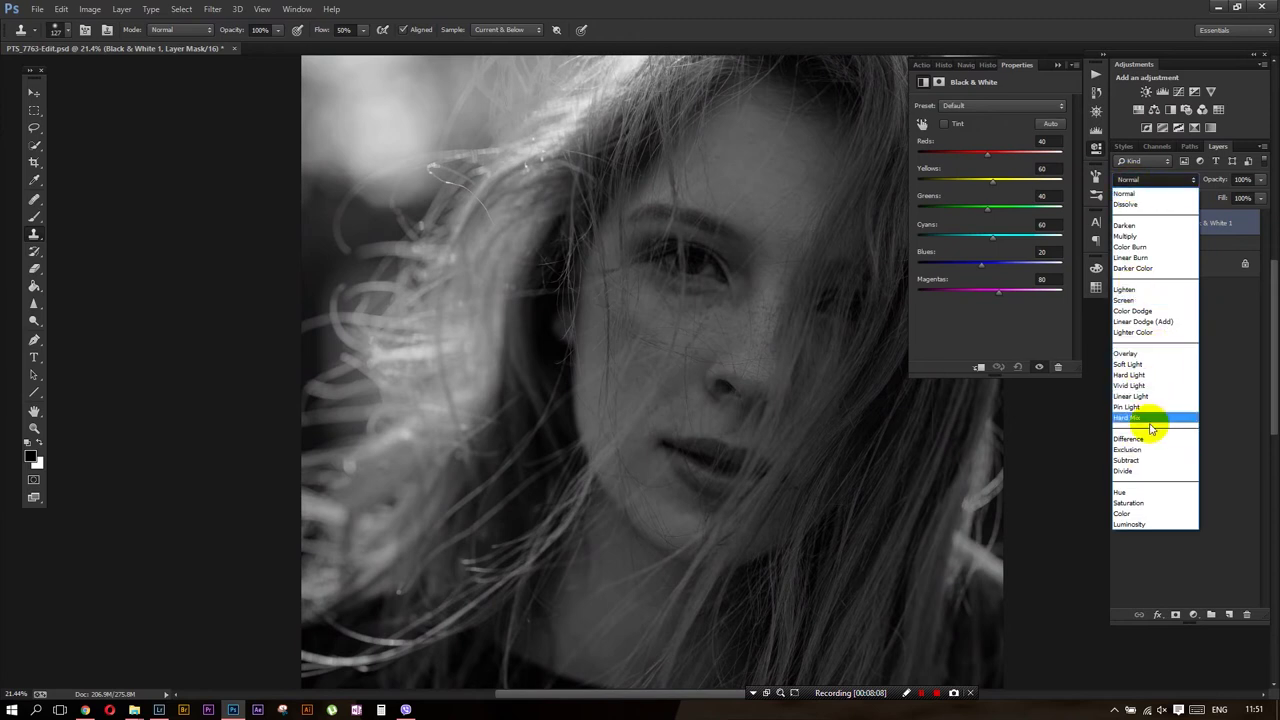
{"action": "left_click", "coordinate": [1120, 222]}
{"action": "left_click", "coordinate": [1120, 222]}
{"action": "key", "text": "ctrl+0"}
{"action": "left_click", "coordinate": [1120, 223]}
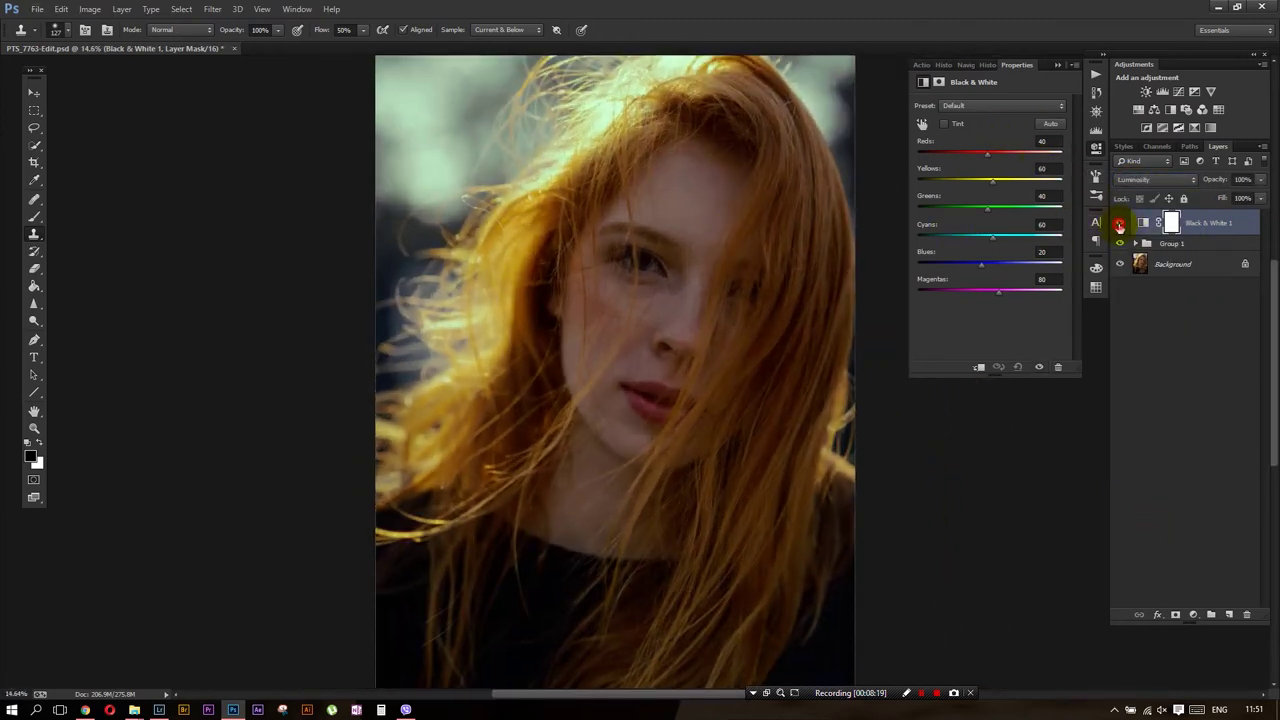
{"action": "left_click", "coordinate": [1120, 223]}
{"action": "left_click", "coordinate": [1120, 223]}
{"action": "left_click", "coordinate": [1120, 224]}
{"action": "left_click", "coordinate": [1120, 224]}
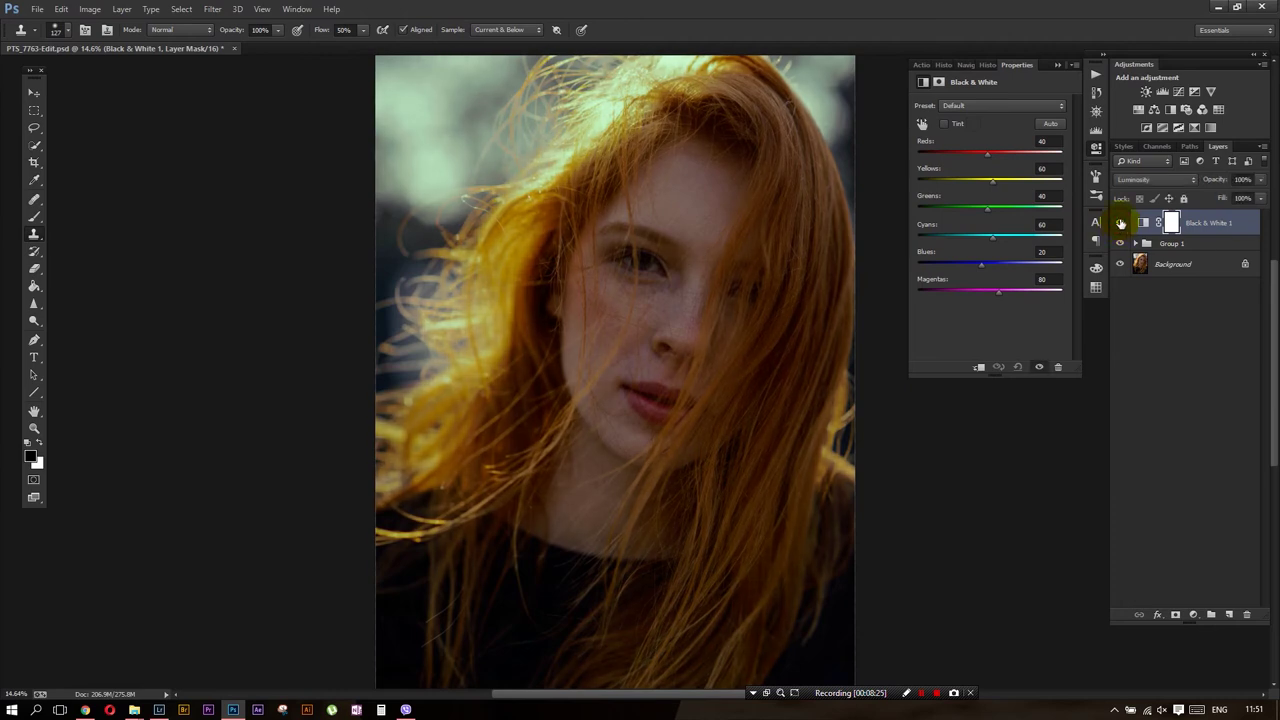
{"action": "left_click", "coordinate": [1120, 224]}
Retune Black & White 1 to Yellows 80, Cyans -5, Blues 36, then pick the noise action
{"action": "left_click_drag", "start_coordinate": [996, 184], "coordinate": [989, 182]}
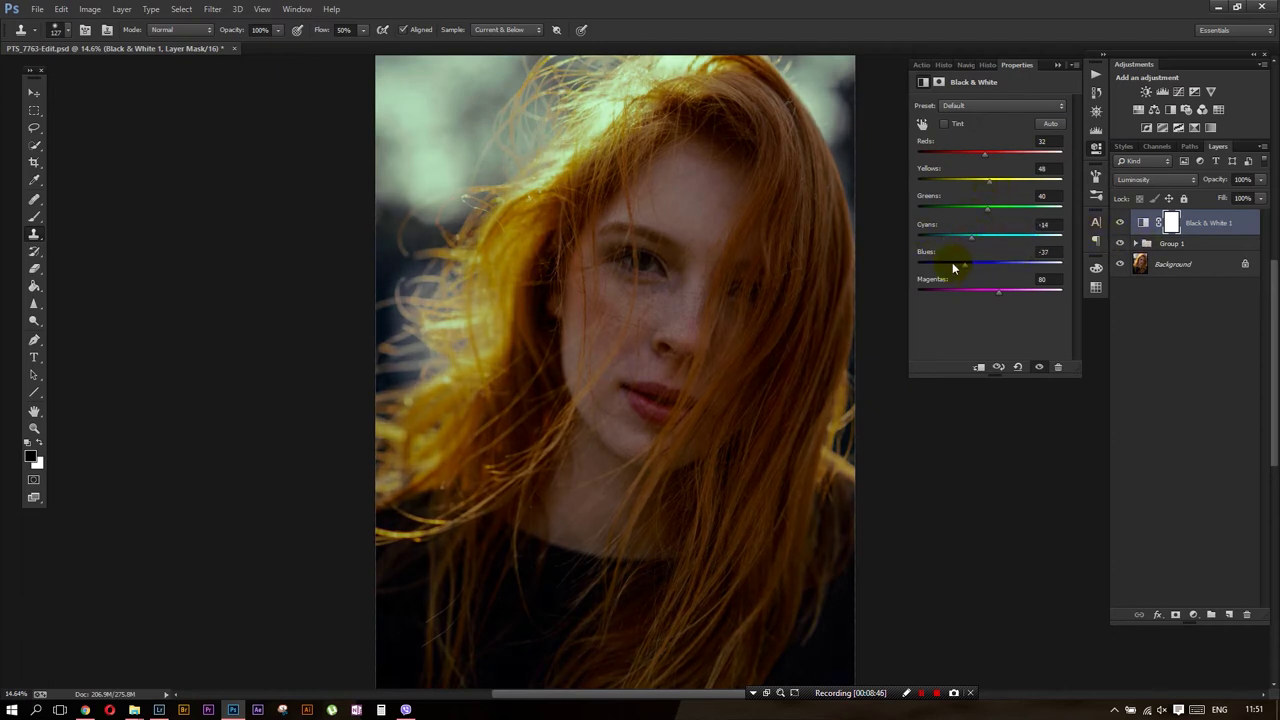
{"action": "left_click", "coordinate": [1119, 222]}
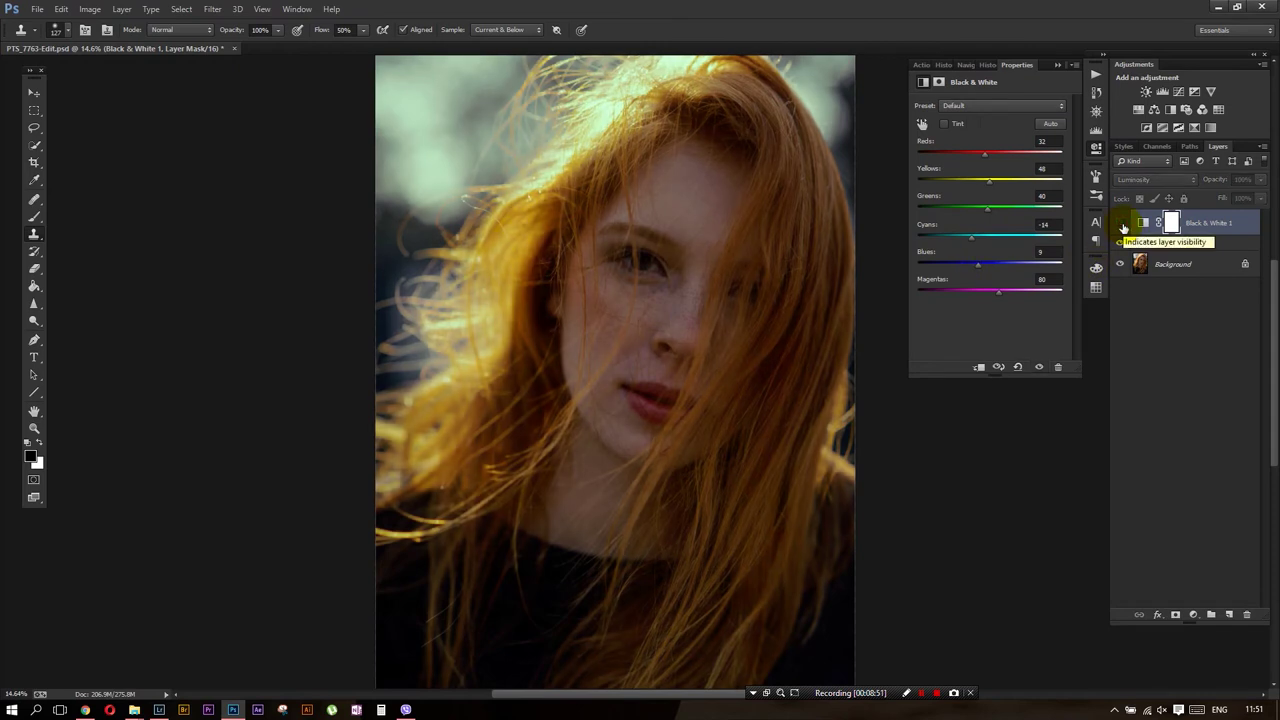
{"action": "left_click", "coordinate": [1119, 222]}
{"action": "left_click_drag", "start_coordinate": [1003, 190], "coordinate": [998, 181]}
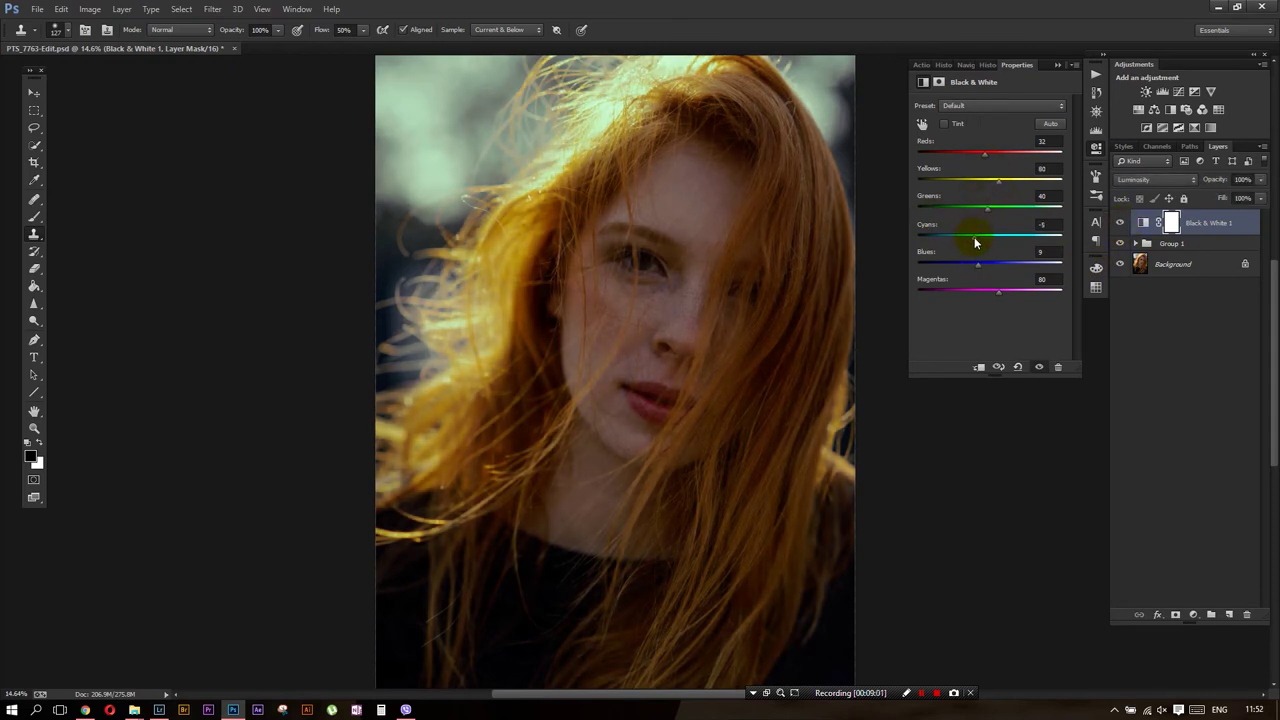
{"action": "left_click_drag", "start_coordinate": [989, 264], "coordinate": [992, 264]}
{"action": "left_click", "coordinate": [1136, 340]}
{"action": "left_click", "coordinate": [1122, 224]}
{"action": "left_click", "coordinate": [1096, 74]}
{"action": "left_click", "coordinate": [975, 92]}
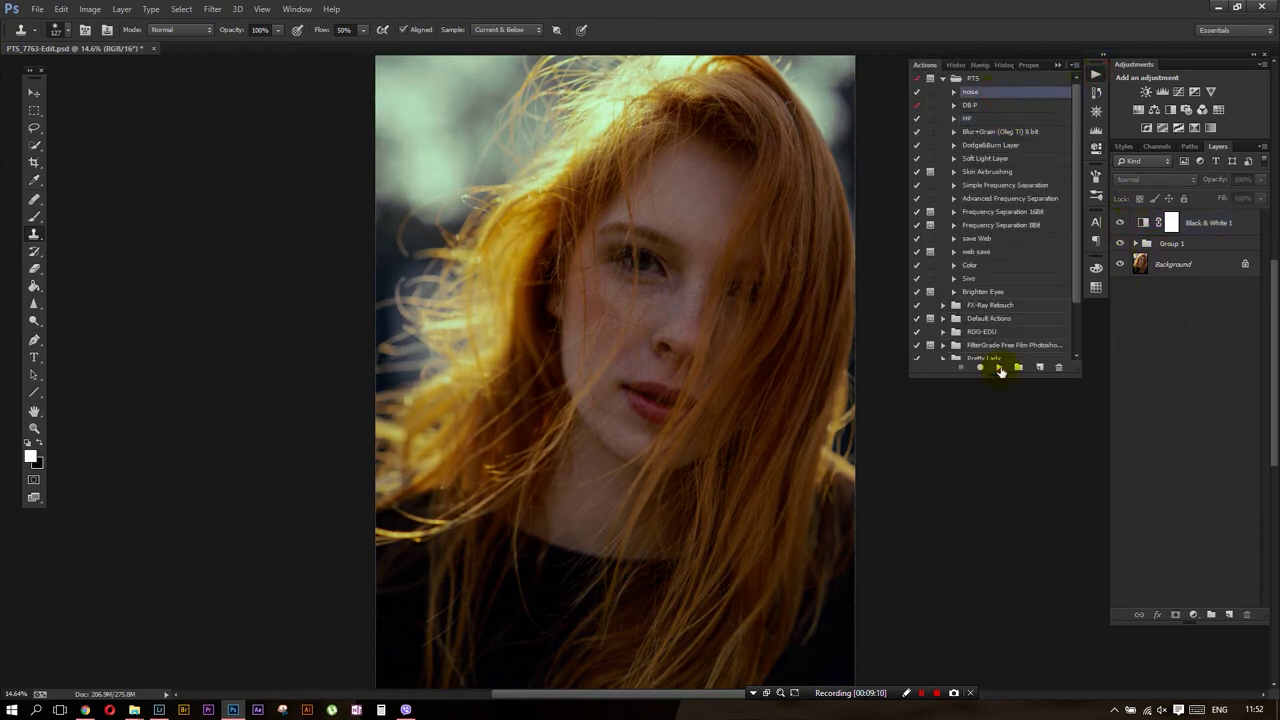
Run the noise action to add a grain Layer 1 with an Add Noise smart filter
{"action": "left_click", "coordinate": [998, 367]}
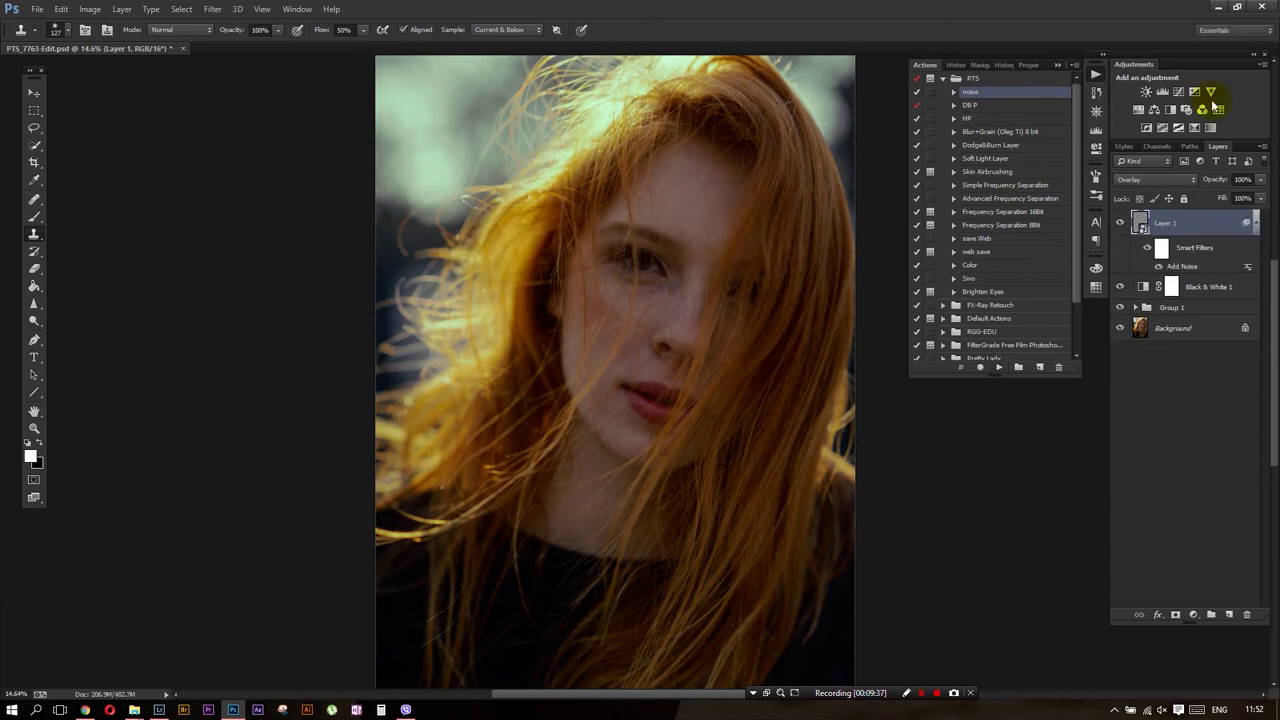
{"action": "left_click", "coordinate": [1061, 64]}
{"action": "scroll", "coordinate": [651, 214], "scroll_direction": "up", "scroll_amount": 1}
{"action": "mouse_move", "coordinate": [646, 334]}
{"action": "left_mouse_down"}
{"action": "mouse_move", "coordinate": [737, 220]}
{"action": "mouse_move", "coordinate": [736, 258]}
{"action": "mouse_move", "coordinate": [718, 266]}
{"action": "left_mouse_up"}
Blend the noise layer in Soft Light, toggle it to compare, and select Group 1
{"action": "left_click", "coordinate": [1157, 179]}
{"action": "left_click", "coordinate": [1158, 360]}
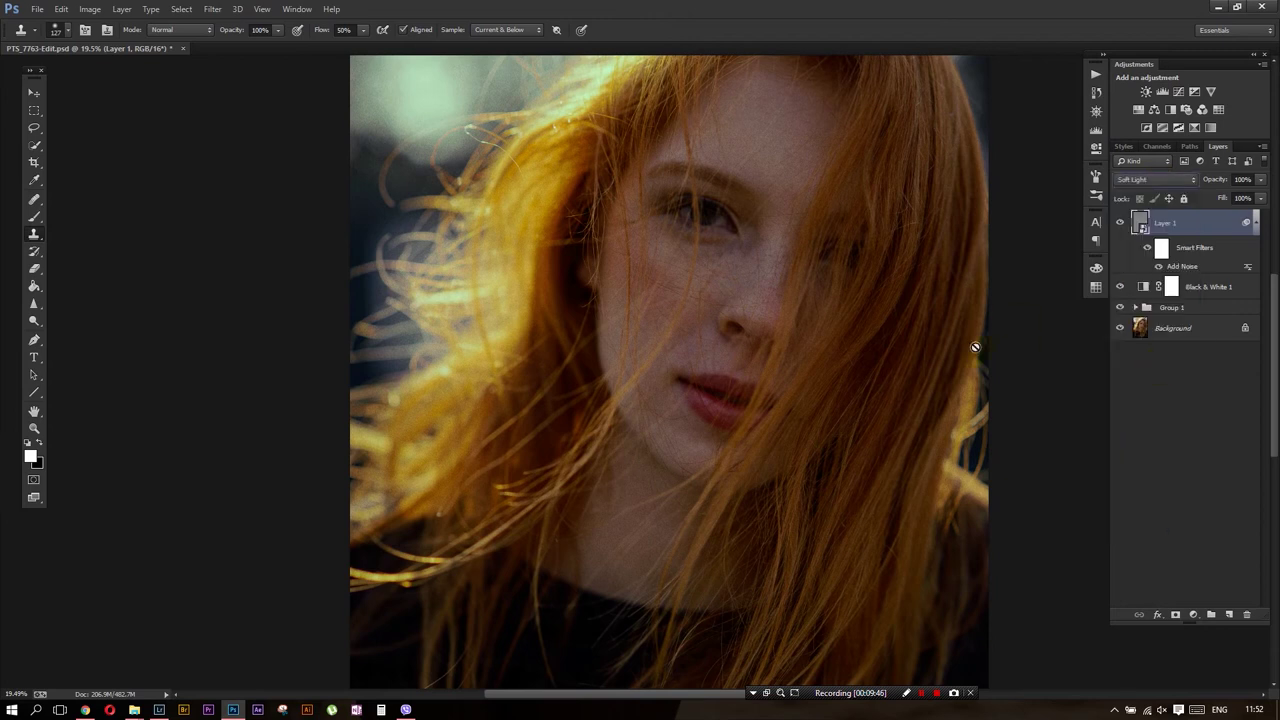
{"action": "scroll", "coordinate": [713, 325], "scroll_direction": "down", "scroll_amount": 2}
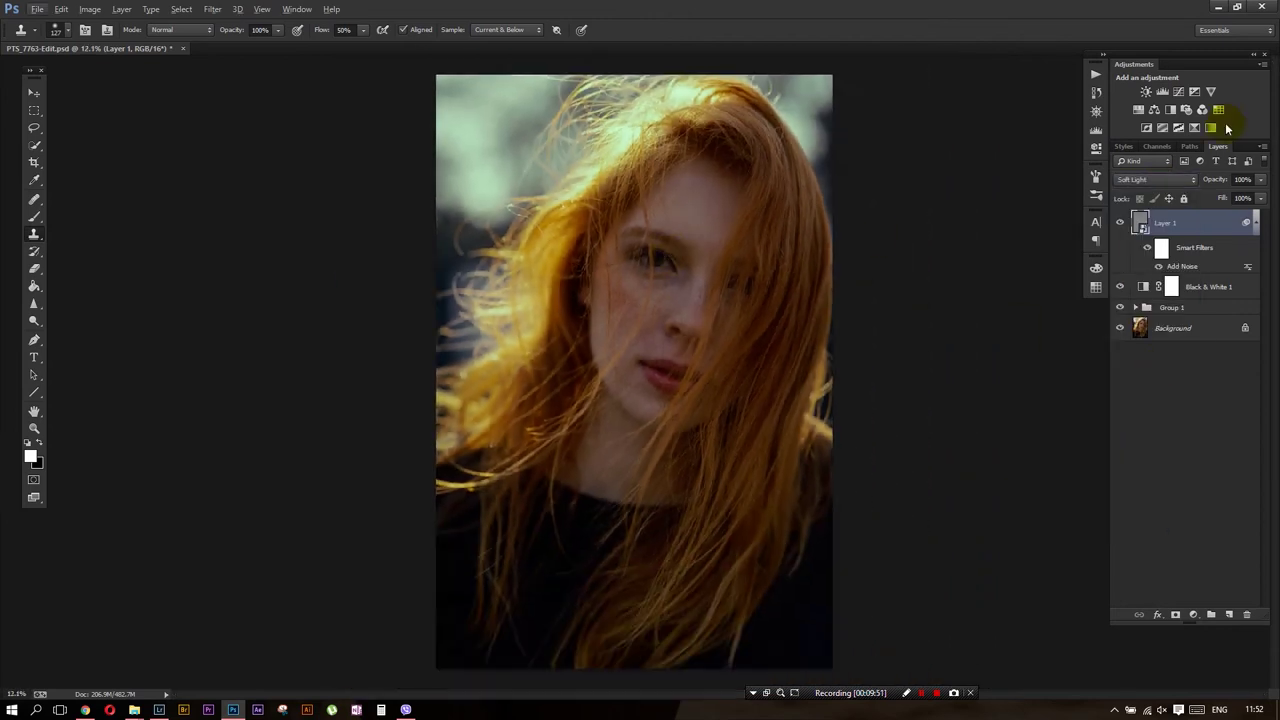
{"action": "left_click", "coordinate": [1121, 226]}
{"action": "left_click", "coordinate": [1121, 226]}
{"action": "scroll", "coordinate": [699, 334], "scroll_direction": "up", "scroll_amount": 2}
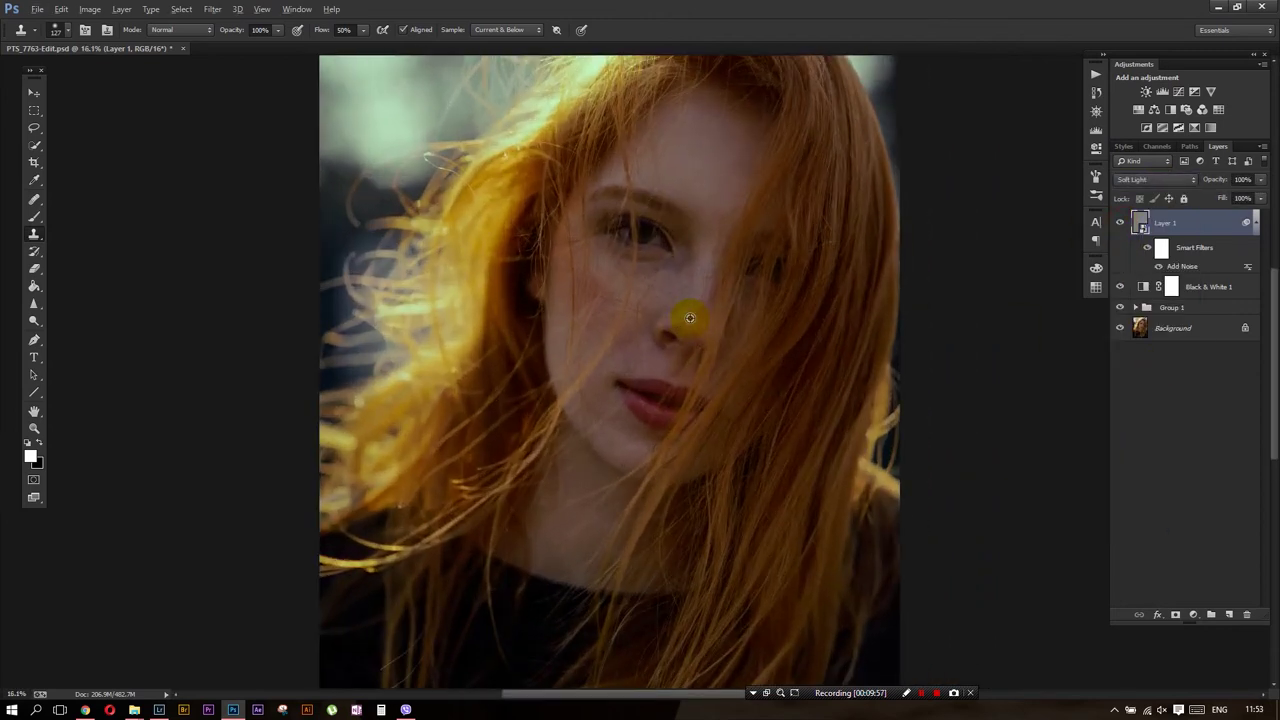
{"action": "scroll", "coordinate": [699, 334], "scroll_direction": "down", "scroll_amount": 1}
{"action": "left_click", "coordinate": [1171, 303]}
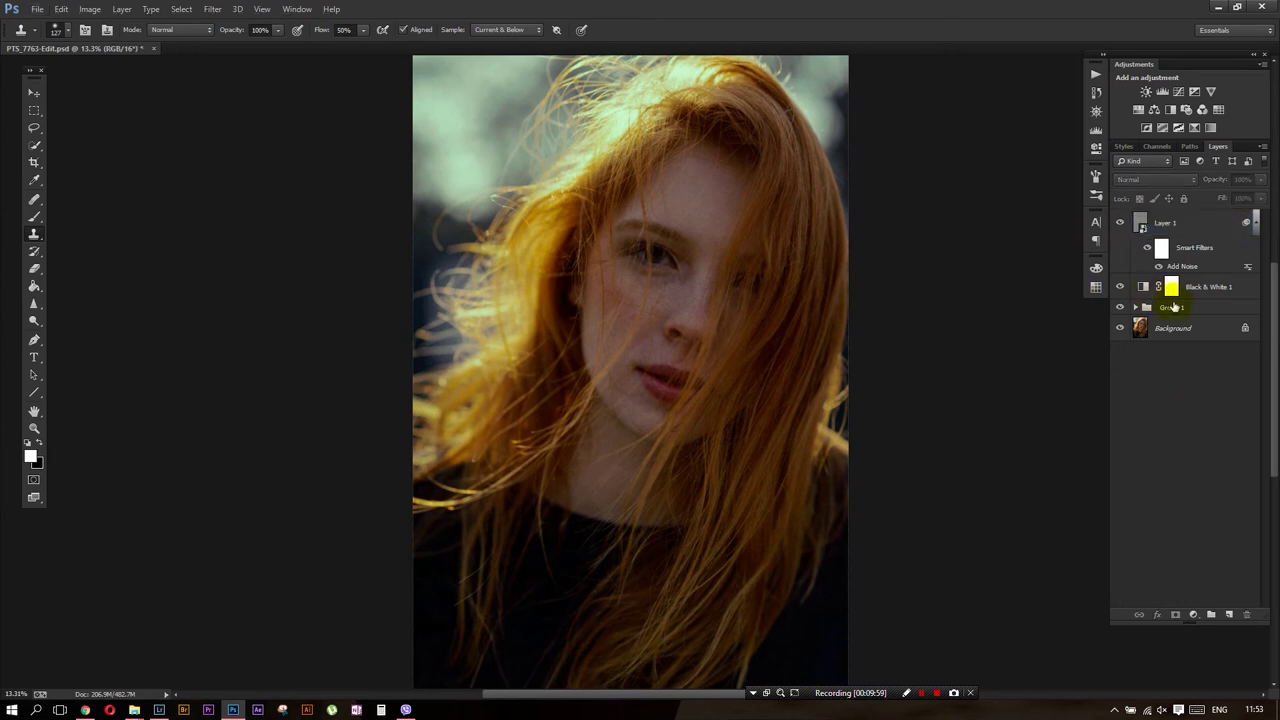
{"action": "left_click", "coordinate": [1097, 72]}
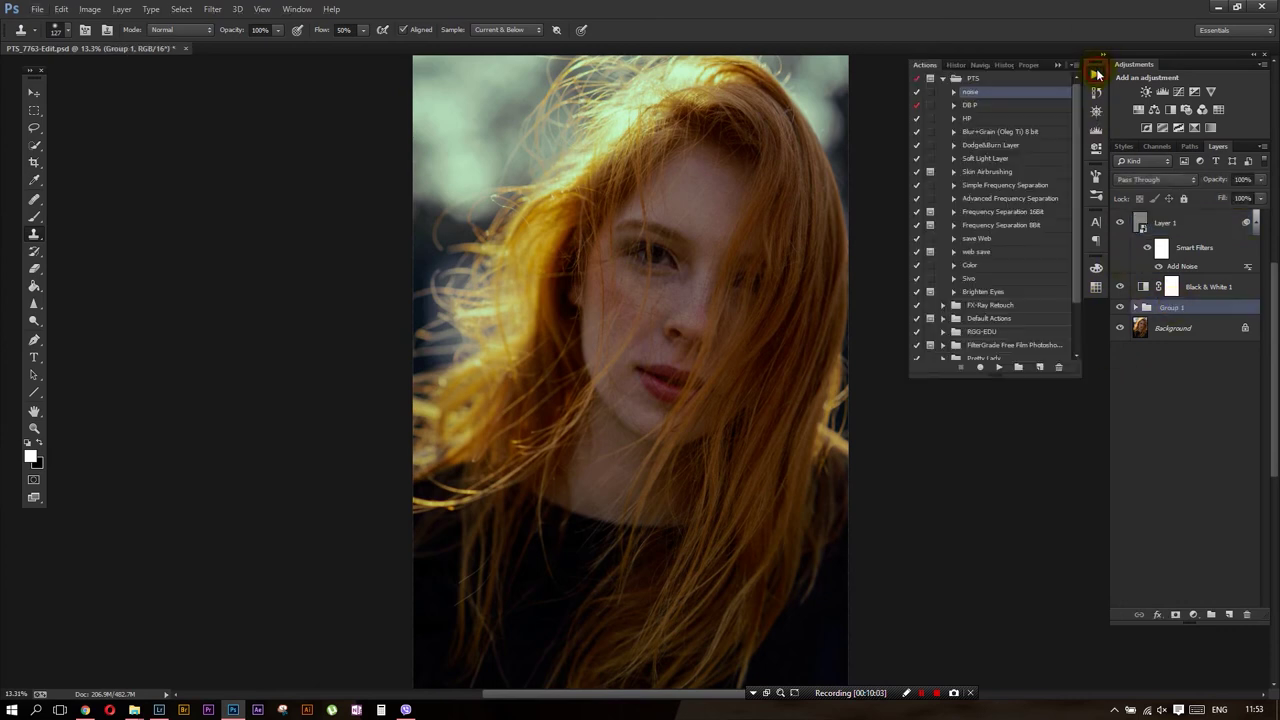
Run the Dodge&Burn Layer action, move the noise layer above it, and select the Dodge&Burn copy
{"action": "left_click", "coordinate": [988, 146]}
{"action": "left_click", "coordinate": [1002, 369]}
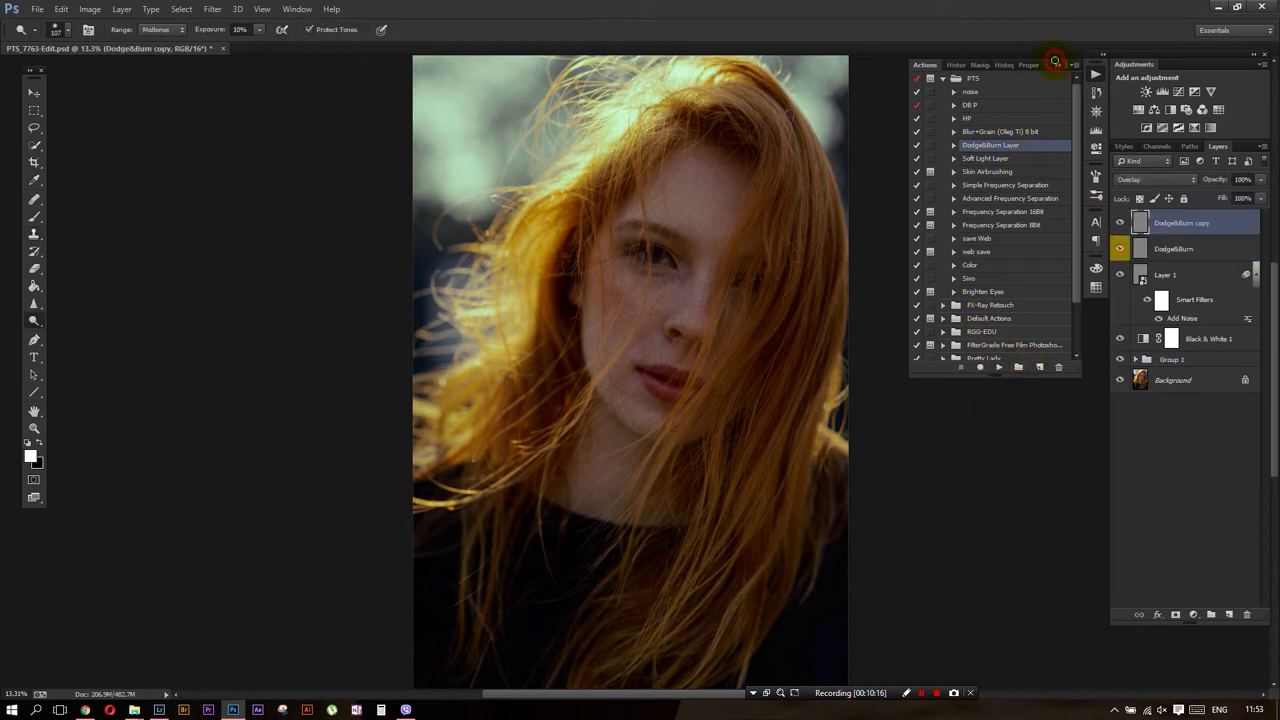
{"action": "left_click", "coordinate": [1055, 62]}
{"action": "left_click_drag", "start_coordinate": [1165, 274], "coordinate": [1165, 216]}
{"action": "left_click", "coordinate": [1180, 287]}
{"action": "scroll", "coordinate": [627, 181], "scroll_direction": "up", "scroll_amount": 2}
Dodge the skin by the eyebrow, eye and cheek toward the lips at 5% exposure
{"action": "left_click", "coordinate": [729, 237]}
{"action": "left_click", "coordinate": [766, 315]}
{"action": "left_click", "coordinate": [737, 360]}
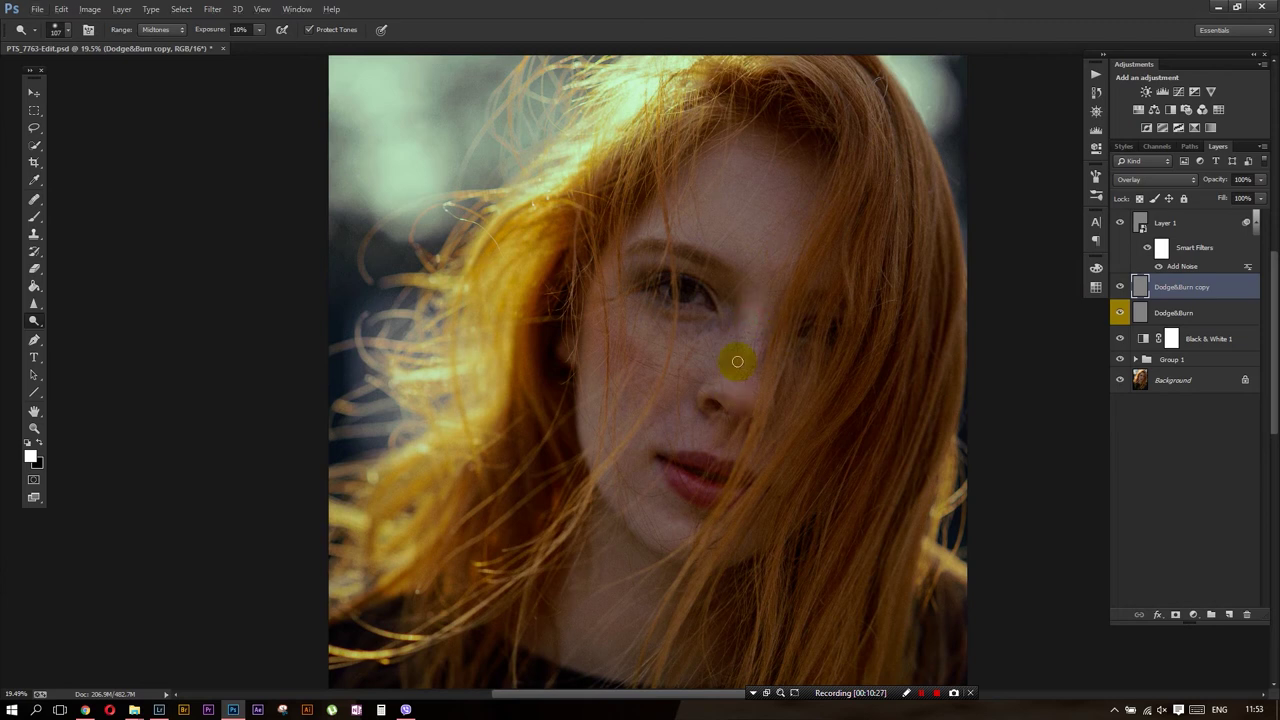
{"action": "left_click", "coordinate": [212, 30]}
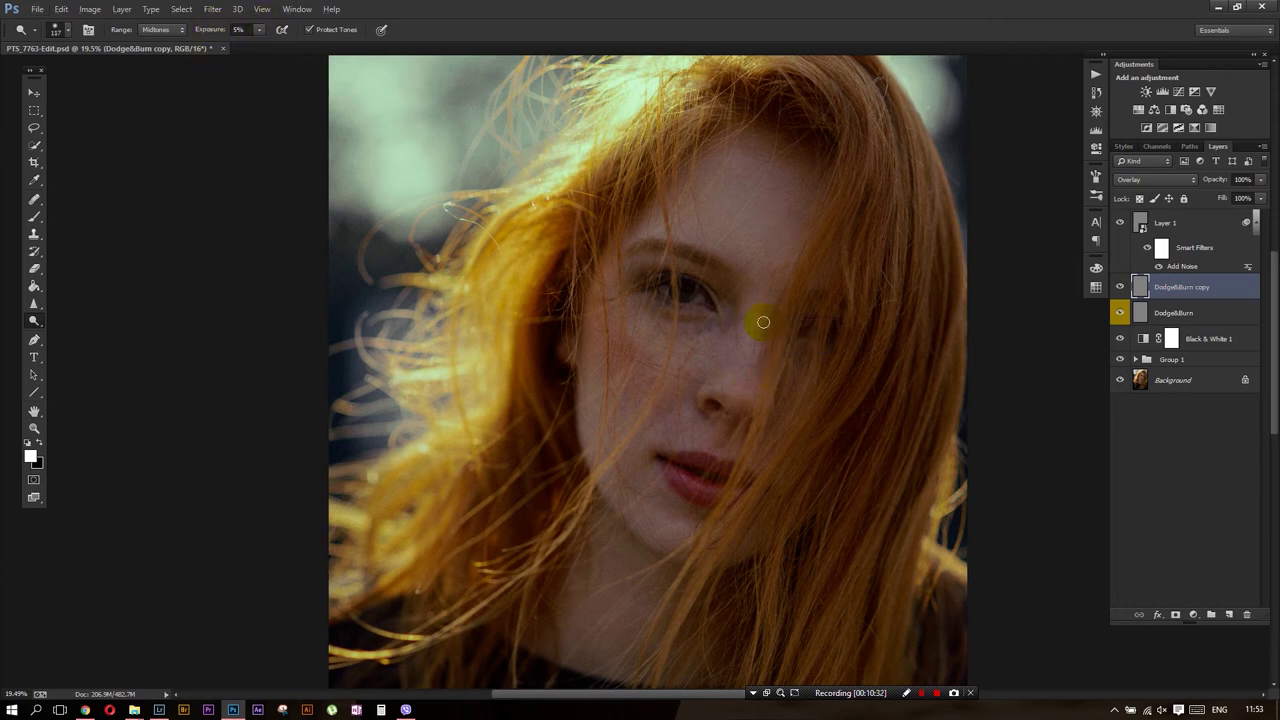
{"action": "left_click_drag", "start_coordinate": [766, 303], "coordinate": [701, 429]}
{"action": "left_click_drag", "start_coordinate": [697, 243], "coordinate": [677, 250]}
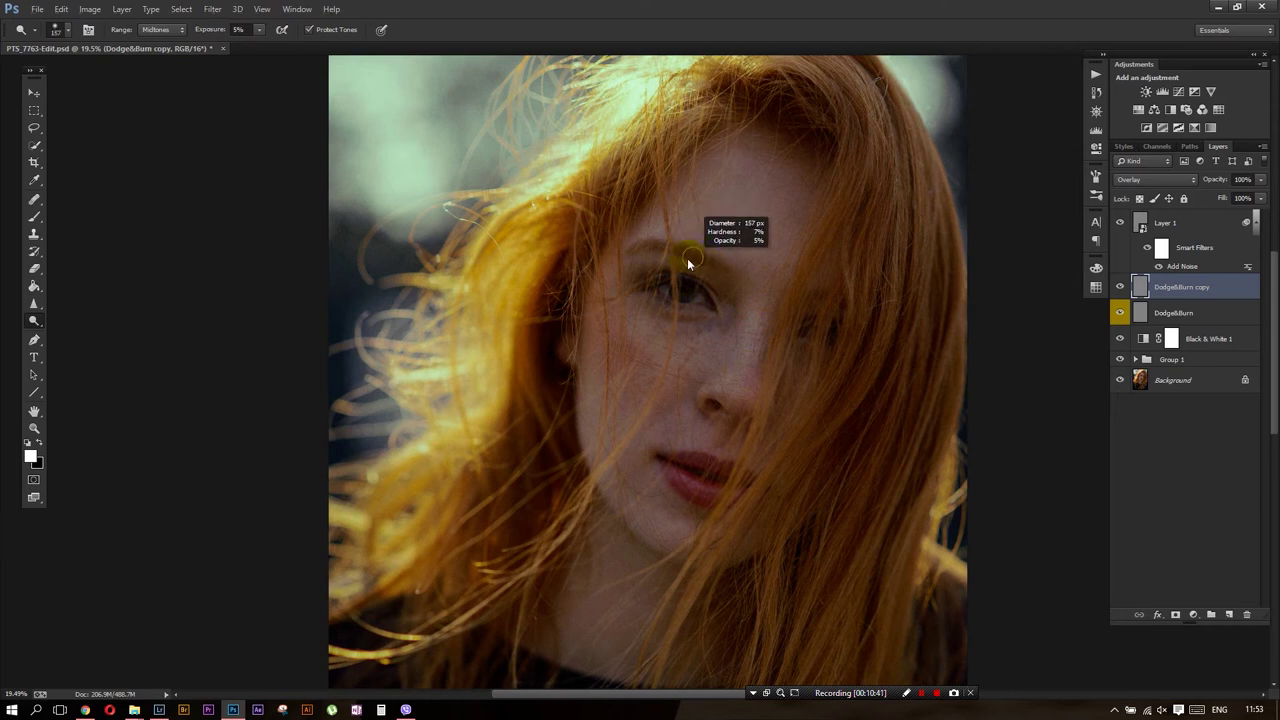
{"action": "mouse_move", "coordinate": [743, 243]}
{"action": "left_mouse_down"}
{"action": "mouse_move", "coordinate": [715, 257]}
{"action": "mouse_move", "coordinate": [743, 222]}
{"action": "mouse_move", "coordinate": [640, 300]}
{"action": "mouse_move", "coordinate": [674, 217]}
{"action": "mouse_move", "coordinate": [571, 414]}
{"action": "mouse_move", "coordinate": [669, 191]}
{"action": "mouse_move", "coordinate": [669, 266]}
{"action": "mouse_move", "coordinate": [745, 315]}
{"action": "mouse_move", "coordinate": [651, 286]}
{"action": "mouse_move", "coordinate": [672, 343]}
{"action": "mouse_move", "coordinate": [663, 357]}
{"action": "mouse_move", "coordinate": [706, 297]}
{"action": "mouse_move", "coordinate": [677, 329]}
{"action": "mouse_move", "coordinate": [718, 343]}
{"action": "mouse_move", "coordinate": [703, 349]}
{"action": "mouse_move", "coordinate": [703, 266]}
{"action": "mouse_move", "coordinate": [677, 329]}
{"action": "mouse_move", "coordinate": [718, 262]}
{"action": "mouse_move", "coordinate": [671, 363]}
{"action": "mouse_move", "coordinate": [683, 380]}
{"action": "mouse_move", "coordinate": [623, 449]}
{"action": "mouse_move", "coordinate": [651, 486]}
{"action": "mouse_move", "coordinate": [654, 465]}
{"action": "mouse_move", "coordinate": [619, 436]}
{"action": "mouse_move", "coordinate": [663, 426]}
{"action": "left_mouse_up"}
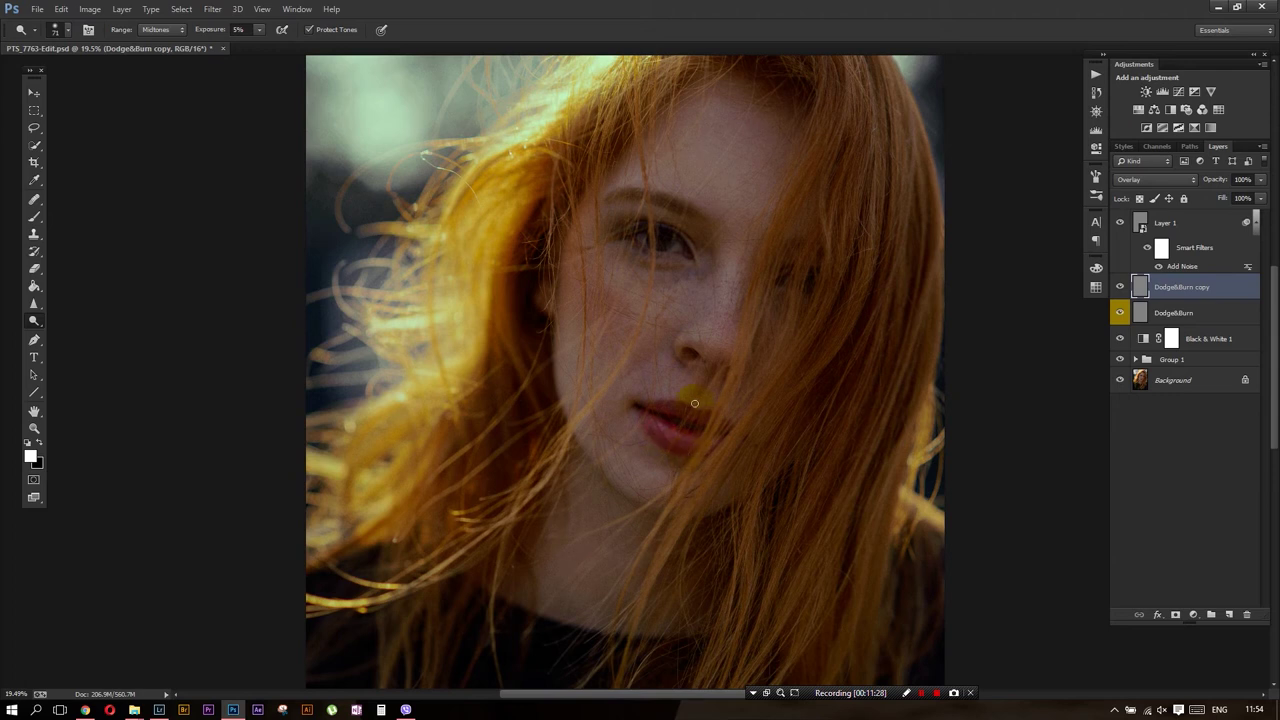
Zoom in, enlarge the dodge brush, and lighten the brow, eye and cheek at 10% exposure
{"action": "scroll", "coordinate": [720, 300], "scroll_direction": "up", "scroll_amount": 3}
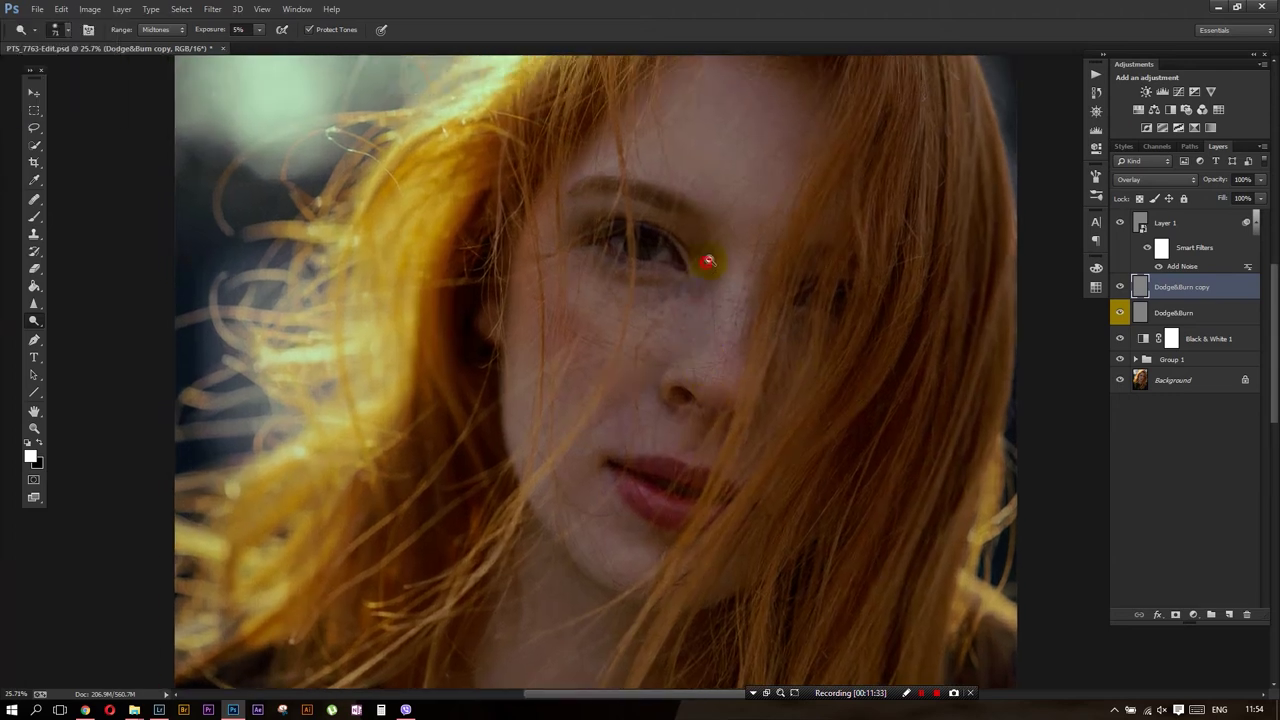
{"action": "scroll", "coordinate": [707, 261], "scroll_direction": "up", "scroll_amount": 2}
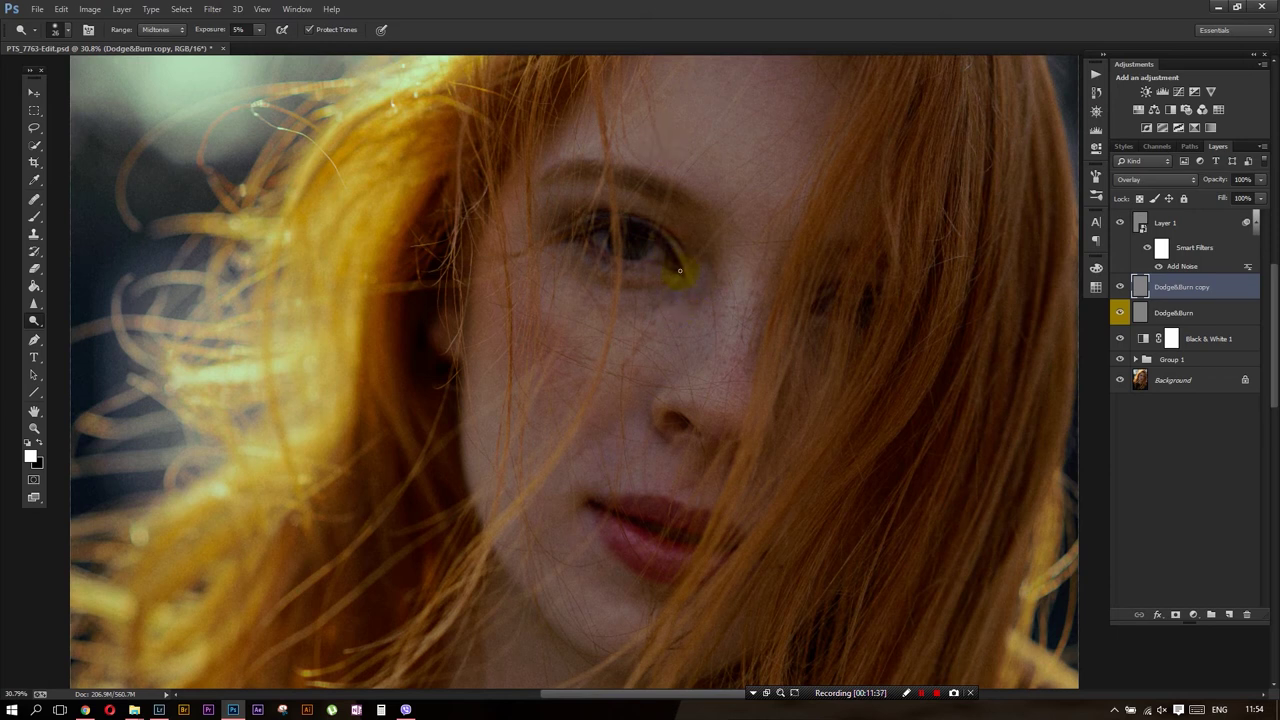
{"action": "left_click_drag", "start_coordinate": [674, 313], "coordinate": [692, 302]}
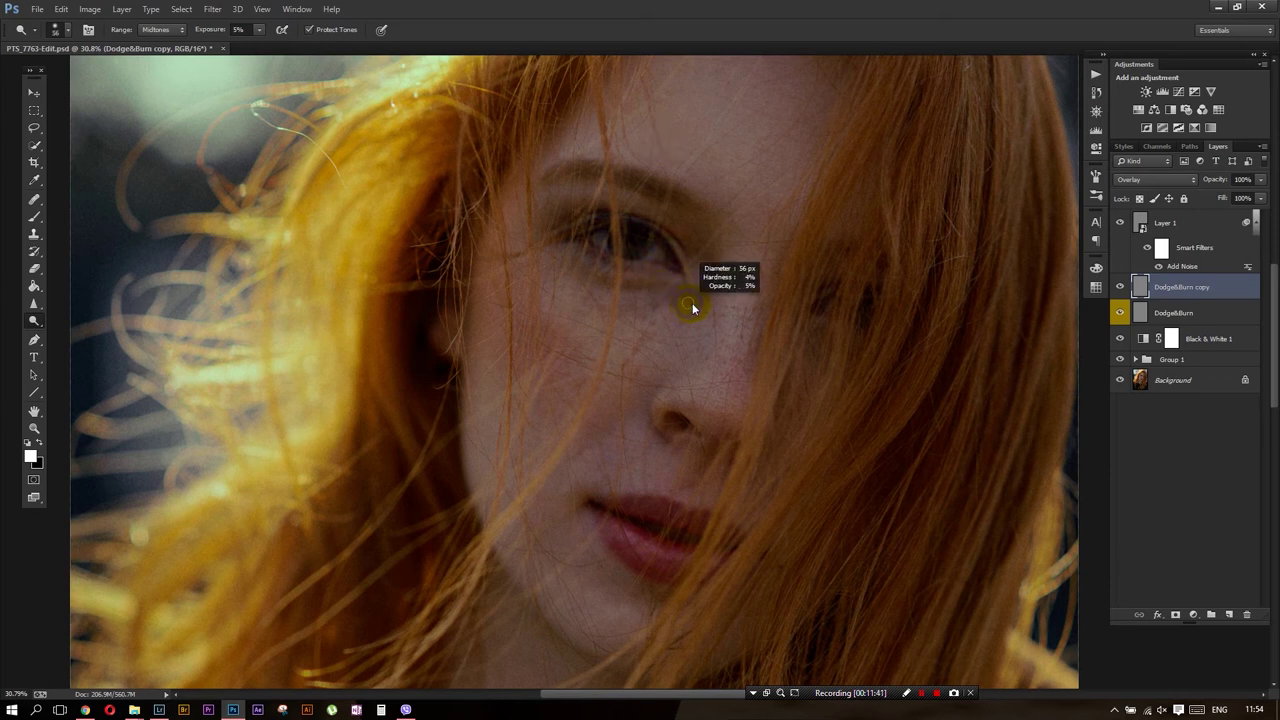
{"action": "left_click_drag", "start_coordinate": [640, 196], "coordinate": [669, 193]}
{"action": "mouse_move", "coordinate": [560, 172]}
{"action": "left_mouse_down"}
{"action": "mouse_move", "coordinate": [731, 354]}
{"action": "mouse_move", "coordinate": [714, 206]}
{"action": "mouse_move", "coordinate": [696, 325]}
{"action": "mouse_move", "coordinate": [690, 291]}
{"action": "left_mouse_up"}
Pan down and dodge small spots on the lower lip, around the lips and chin
{"action": "mouse_move", "coordinate": [650, 378]}
{"action": "left_mouse_down"}
{"action": "mouse_move", "coordinate": [640, 285]}
{"action": "mouse_move", "coordinate": [600, 260]}
{"action": "left_mouse_up"}
{"action": "left_click_drag", "start_coordinate": [686, 285], "coordinate": [602, 369]}
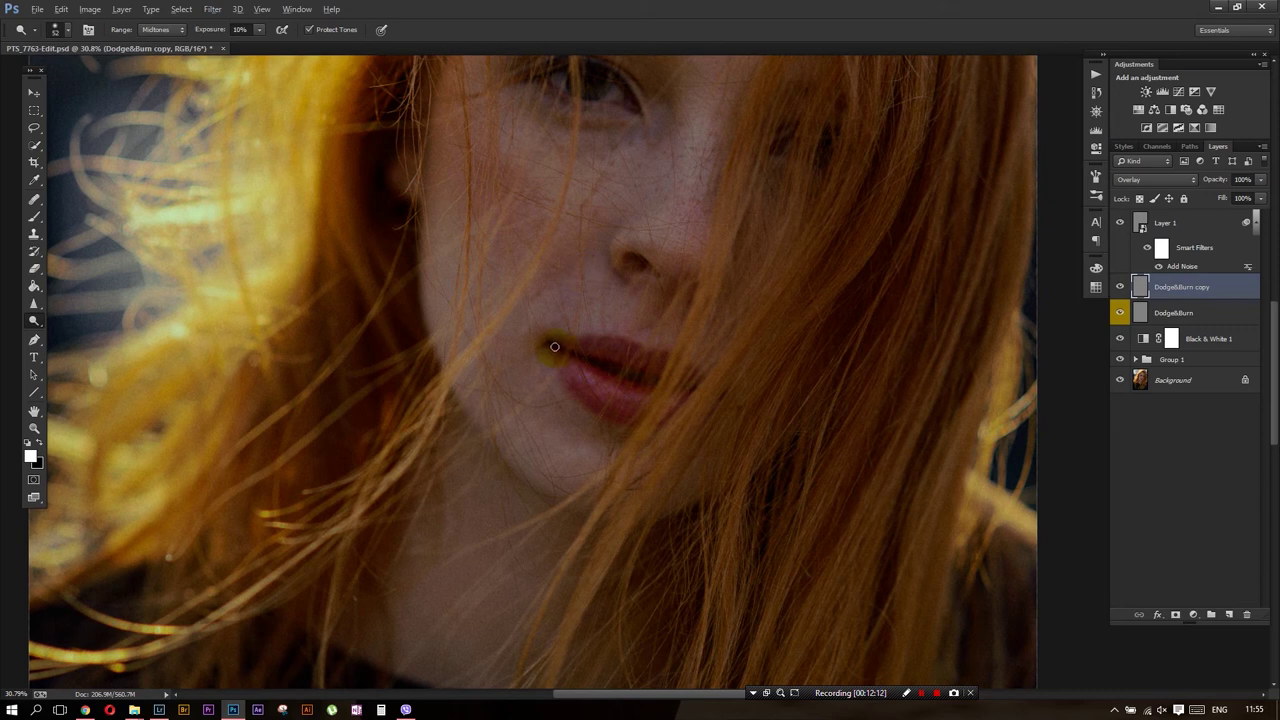
{"action": "left_click", "coordinate": [579, 401]}
{"action": "left_click", "coordinate": [665, 421]}
{"action": "left_click_drag", "start_coordinate": [743, 428], "coordinate": [686, 423]}
{"action": "left_click", "coordinate": [698, 411]}
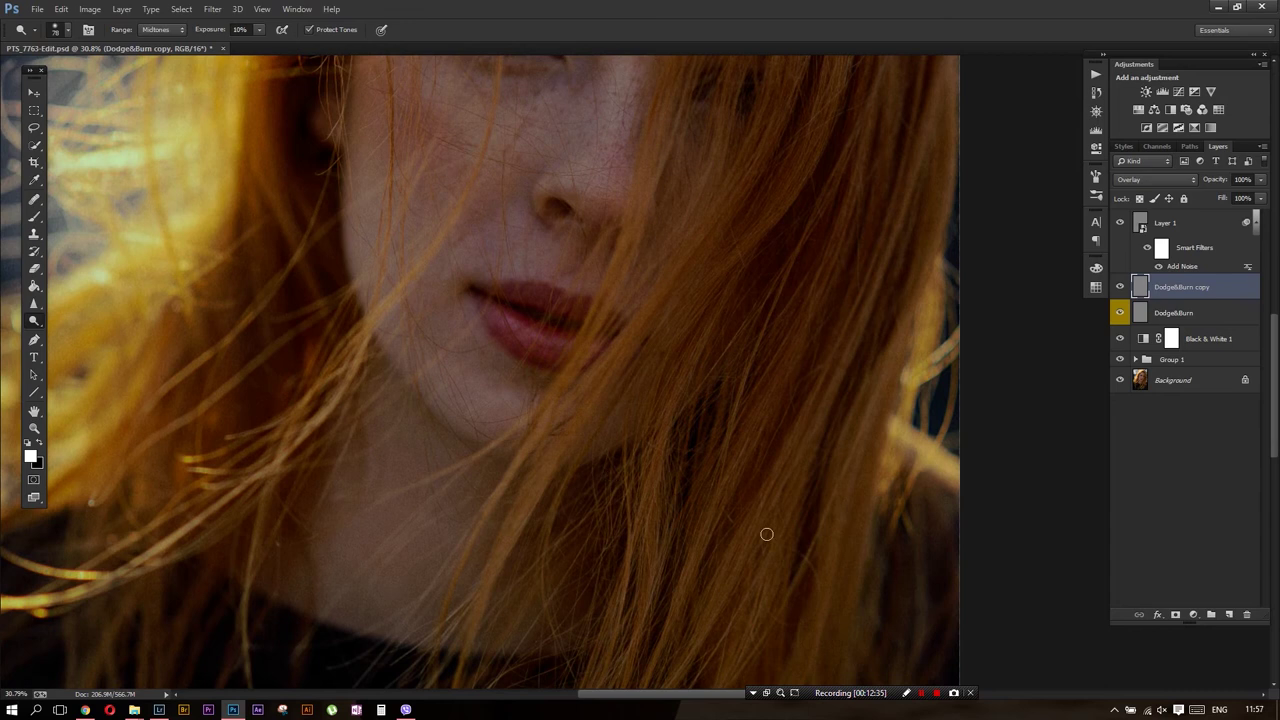
{"action": "left_click_drag", "start_coordinate": [552, 296], "coordinate": [583, 342]}
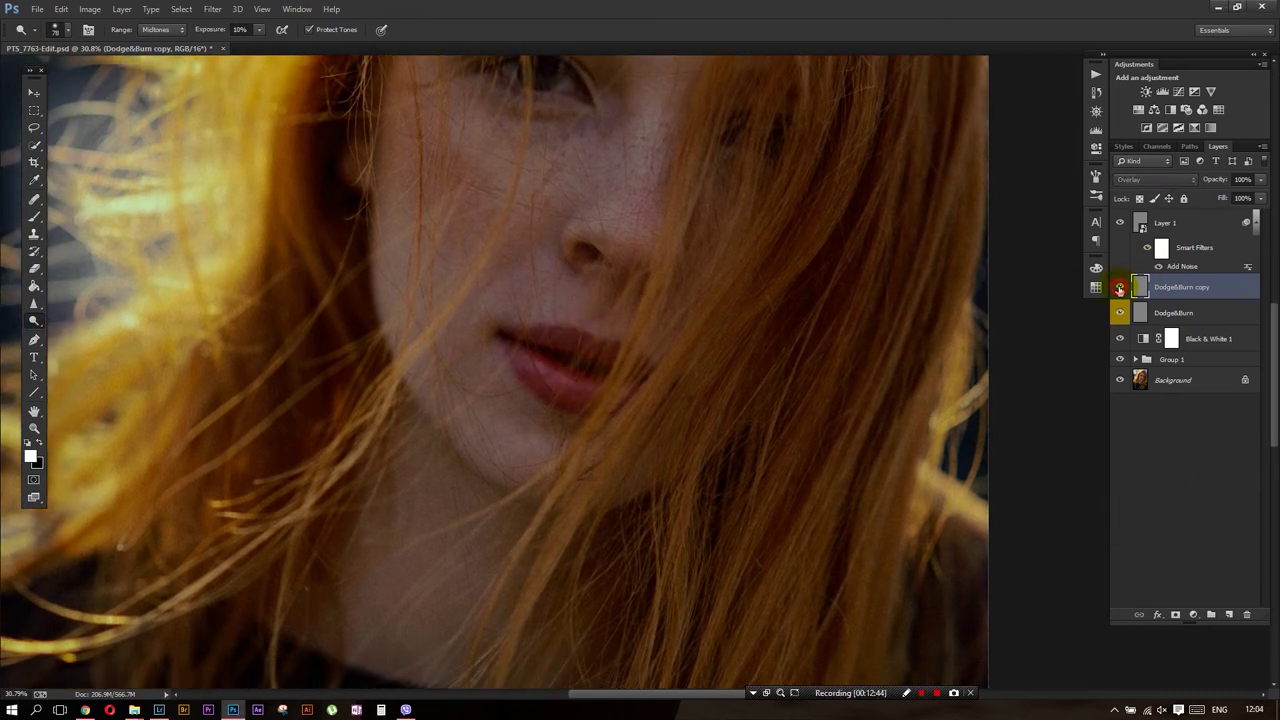
Hide and show the Dodge&Burn layers at full view to compare the dodging
{"action": "scroll", "coordinate": [640, 371], "scroll_direction": "down", "scroll_amount": 1}
{"action": "scroll", "coordinate": [640, 371], "scroll_direction": "down", "scroll_amount": 1}
{"action": "left_click", "coordinate": [1120, 313]}
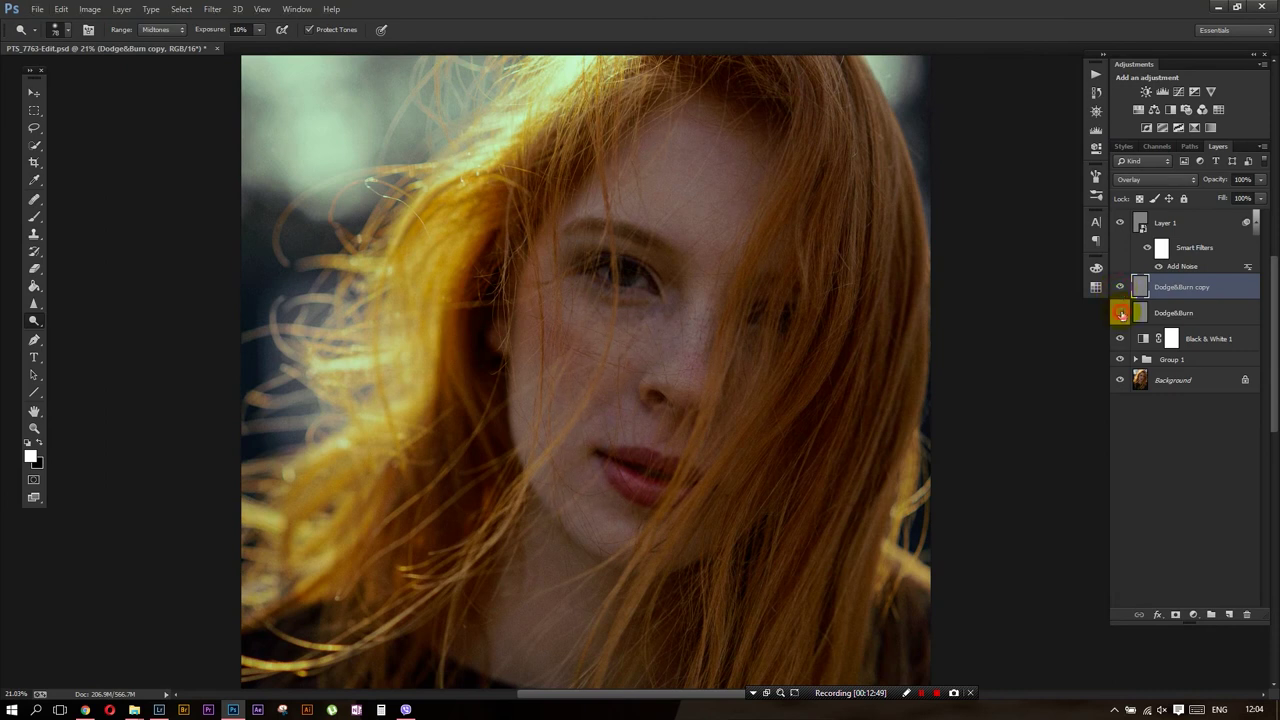
{"action": "key", "text": "ctrl+0"}
{"action": "left_click", "coordinate": [1121, 286]}
{"action": "left_click", "coordinate": [1121, 286]}
{"action": "scroll", "coordinate": [686, 206], "scroll_direction": "up", "scroll_amount": 1}
{"action": "scroll", "coordinate": [651, 294], "scroll_direction": "up", "scroll_amount": 2}
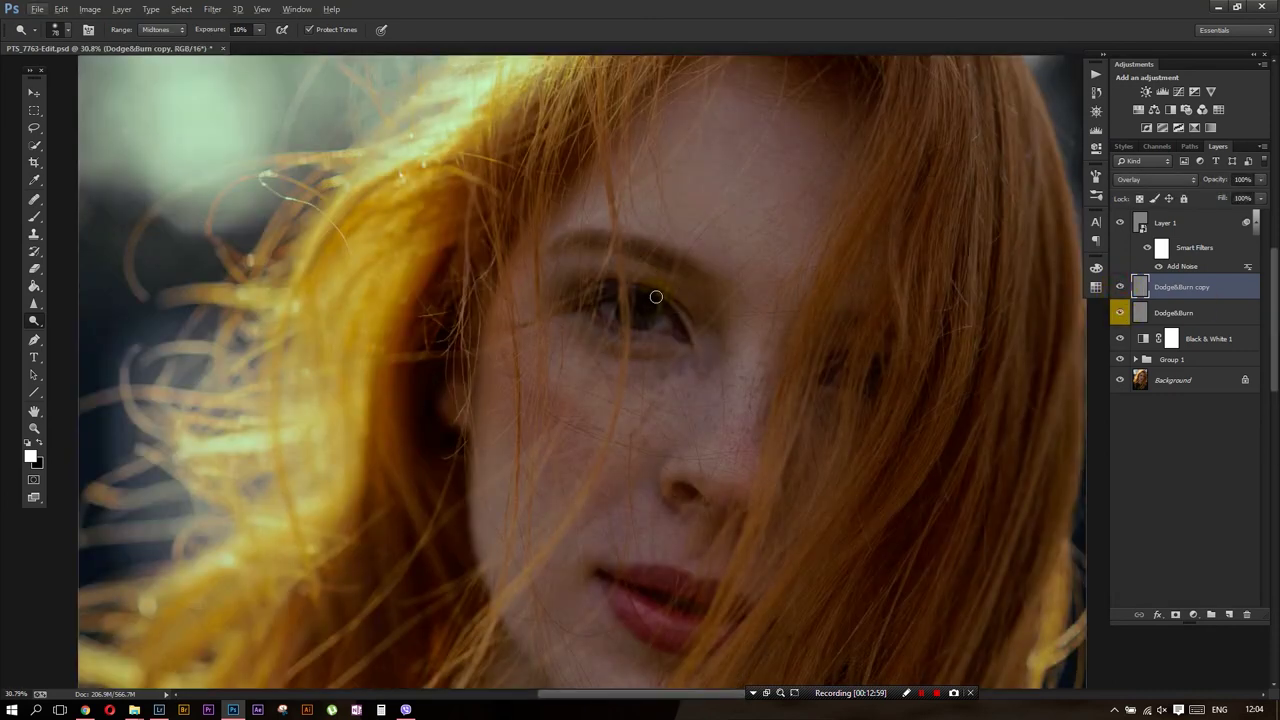
Resize the dodge brush and dab a highlight on the hair at the right
{"action": "right_click", "coordinate": [650, 322], "text": "alt"}
{"action": "right_click", "coordinate": [650, 322], "text": "alt"}
{"action": "left_click_drag", "start_coordinate": [718, 293], "coordinate": [672, 253]}
{"action": "left_click_drag", "start_coordinate": [663, 423], "coordinate": [629, 338]}
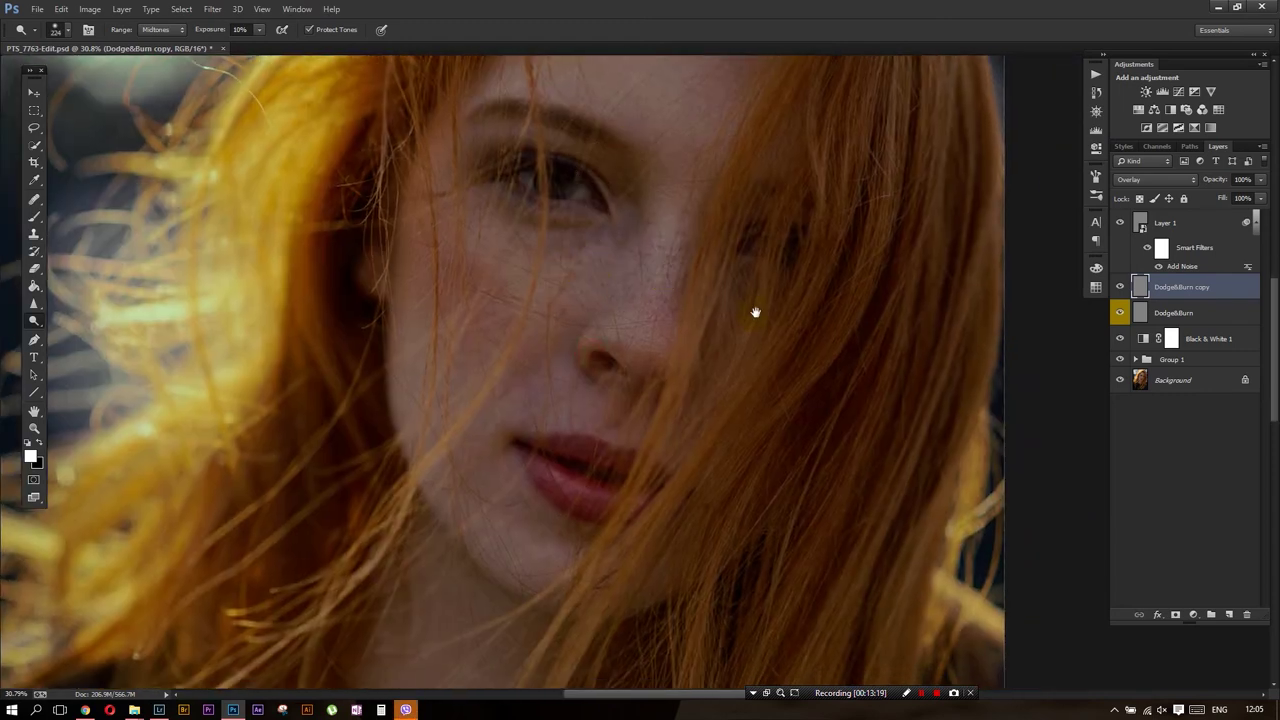
{"action": "left_click_drag", "start_coordinate": [755, 312], "coordinate": [753, 300]}
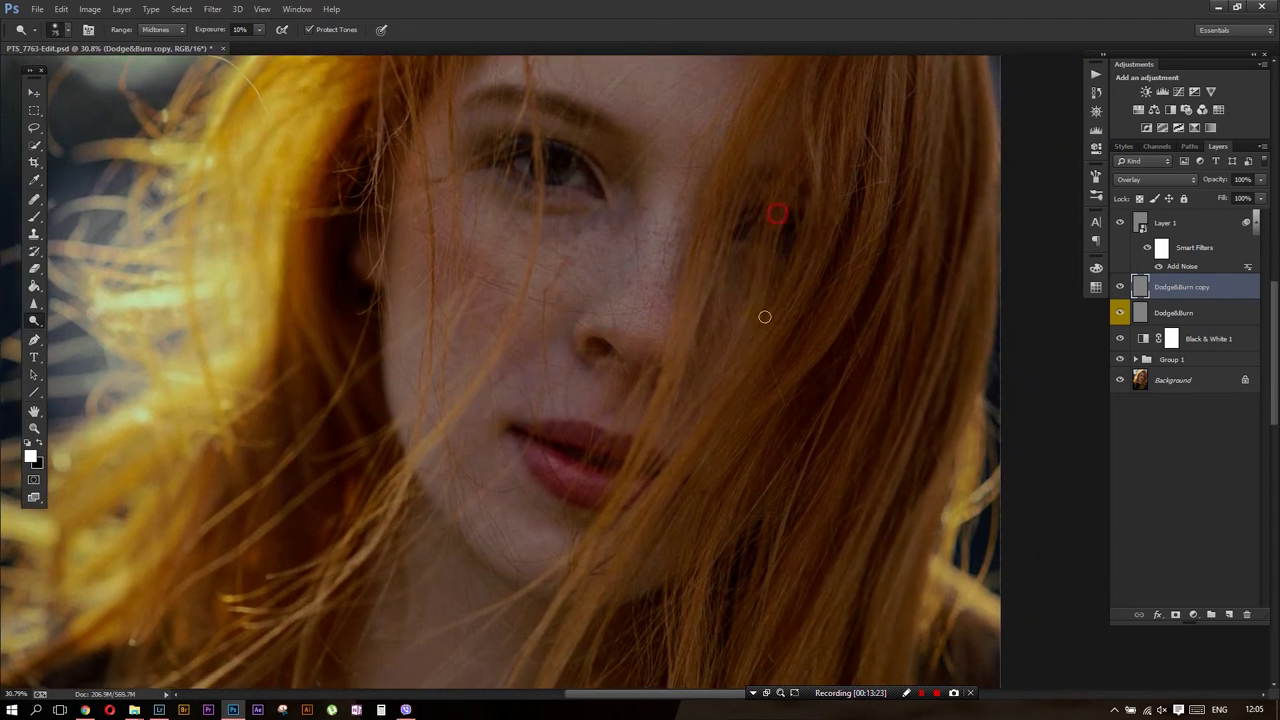
{"action": "left_click", "coordinate": [832, 224]}
Pan around the crown and lighten the hair below the chin
{"action": "mouse_move", "coordinate": [737, 470]}
{"action": "left_mouse_down"}
{"action": "mouse_move", "coordinate": [665, 280]}
{"action": "mouse_move", "coordinate": [686, 349]}
{"action": "mouse_move", "coordinate": [654, 382]}
{"action": "left_mouse_up"}
{"action": "left_click_drag", "start_coordinate": [670, 215], "coordinate": [614, 291]}
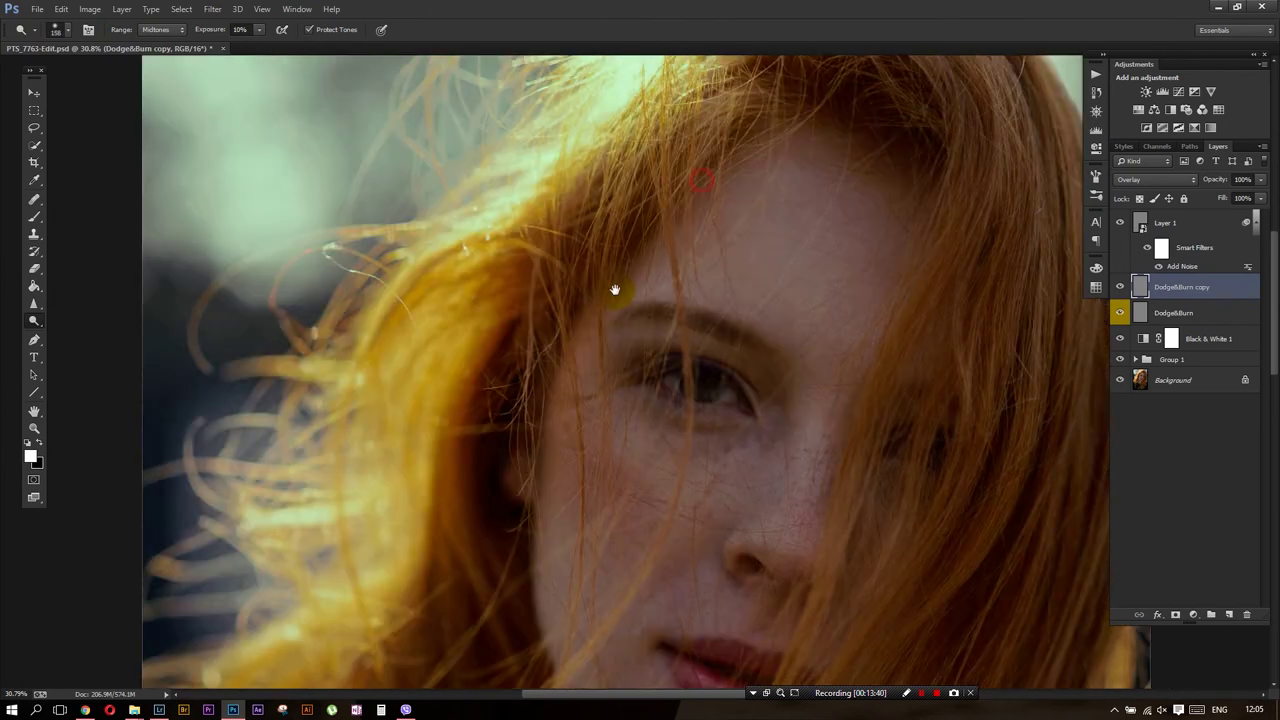
{"action": "left_click_drag", "start_coordinate": [958, 193], "coordinate": [923, 258]}
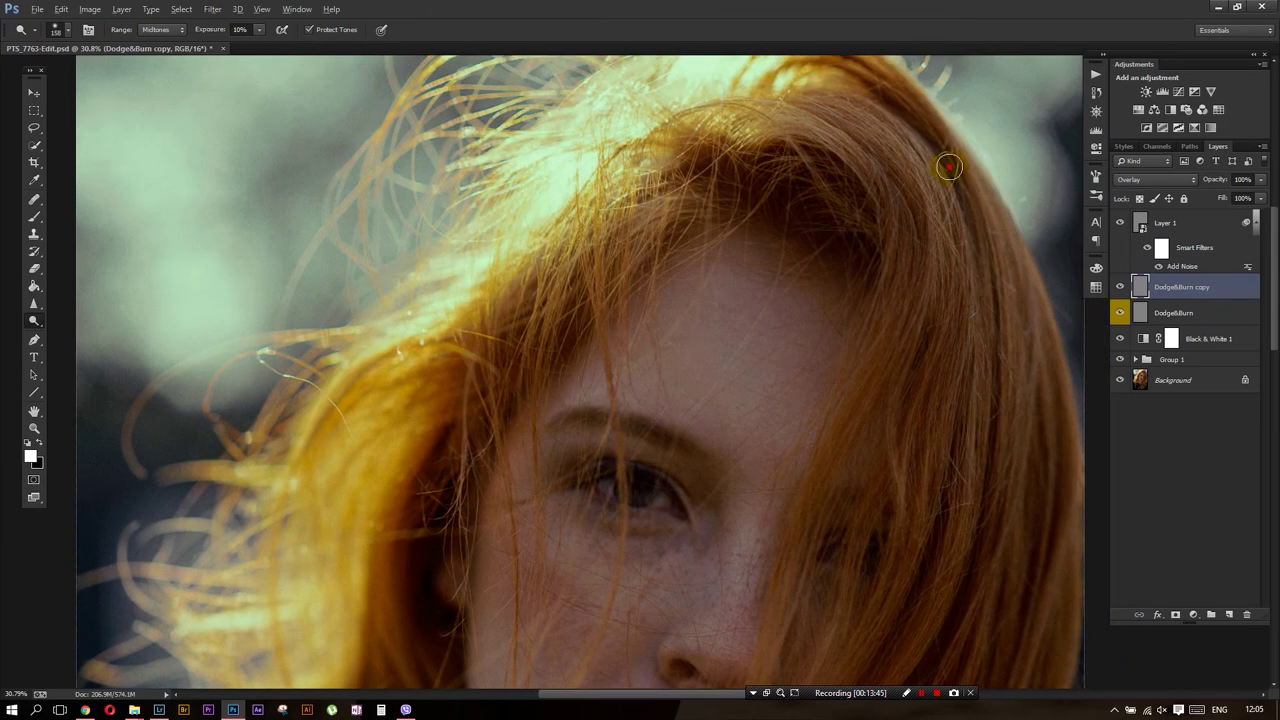
{"action": "left_click_drag", "start_coordinate": [843, 143], "coordinate": [795, 181]}
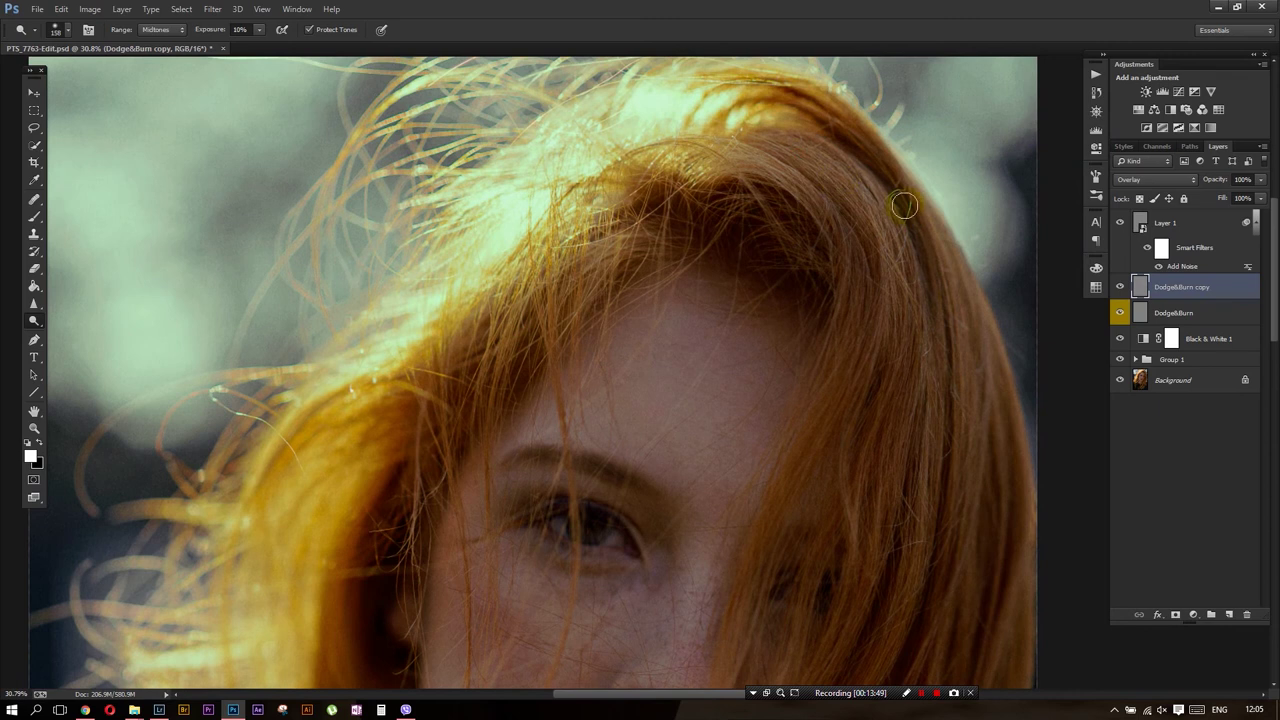
{"action": "scroll", "coordinate": [800, 263], "scroll_direction": "down", "scroll_amount": 3}
{"action": "scroll", "coordinate": [760, 466], "scroll_direction": "down", "scroll_amount": 4}
{"action": "scroll", "coordinate": [741, 306], "scroll_direction": "down", "scroll_amount": 3}
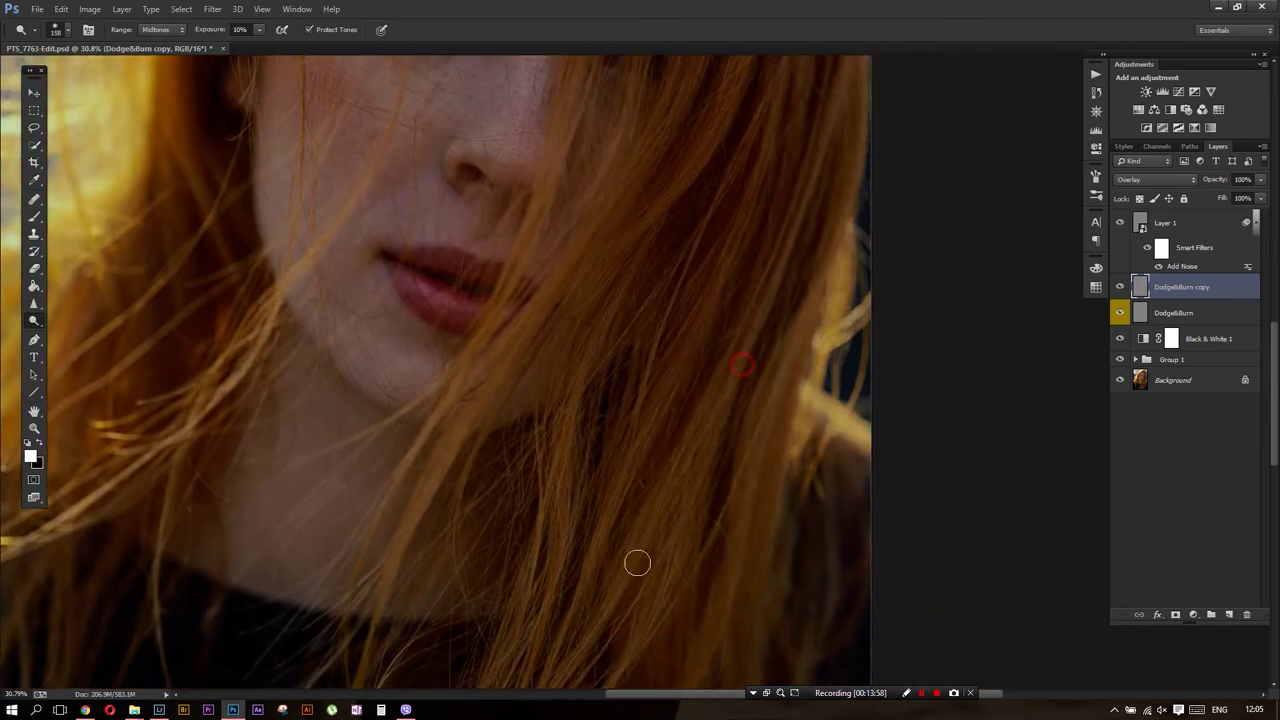
{"action": "scroll", "coordinate": [531, 297], "scroll_direction": "down", "scroll_amount": 3}
{"action": "scroll", "coordinate": [634, 366], "scroll_direction": "left", "scroll_amount": 5}
{"action": "left_click", "coordinate": [578, 245]}
Brighten the lower-left hair strands and neck, then toggle the noise layer to compare
{"action": "scroll", "coordinate": [560, 590], "scroll_direction": "up", "scroll_amount": 3}
{"action": "scroll", "coordinate": [545, 585], "scroll_direction": "up", "scroll_amount": 2}
{"action": "left_click", "coordinate": [514, 329], "text": "alt"}
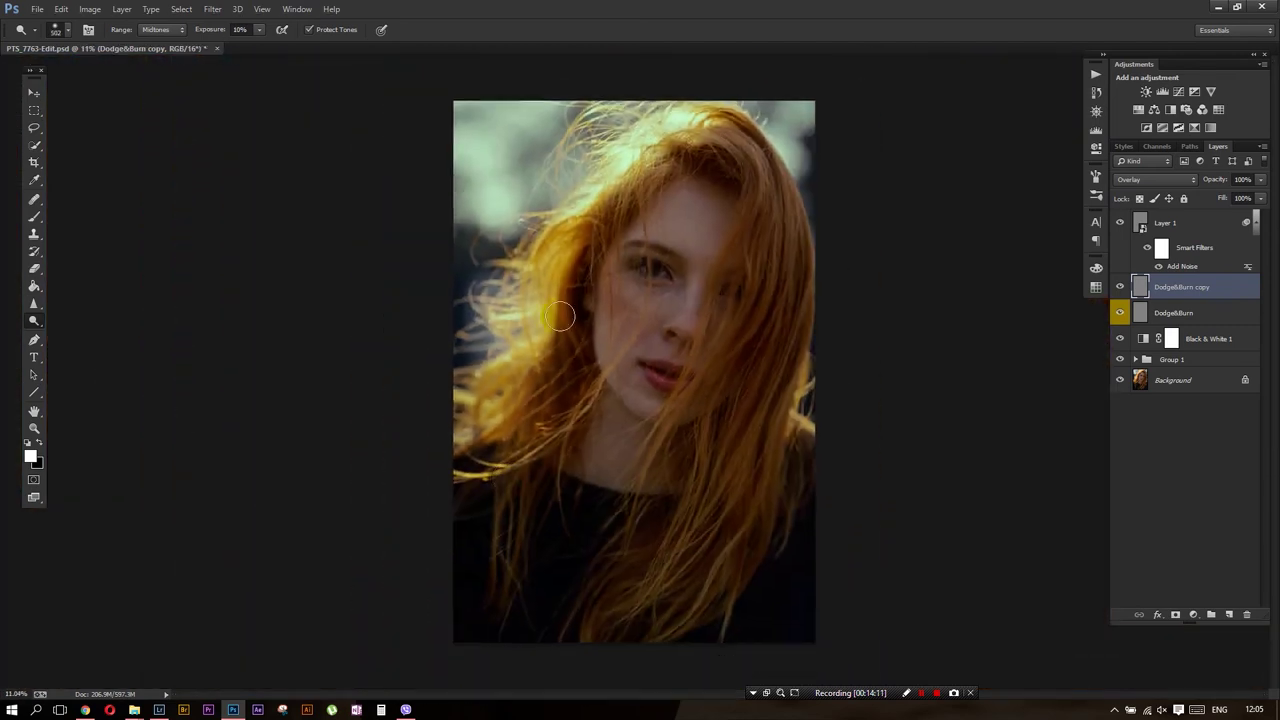
{"action": "left_click", "coordinate": [600, 443]}
{"action": "left_click_drag", "start_coordinate": [600, 443], "coordinate": [666, 463]}
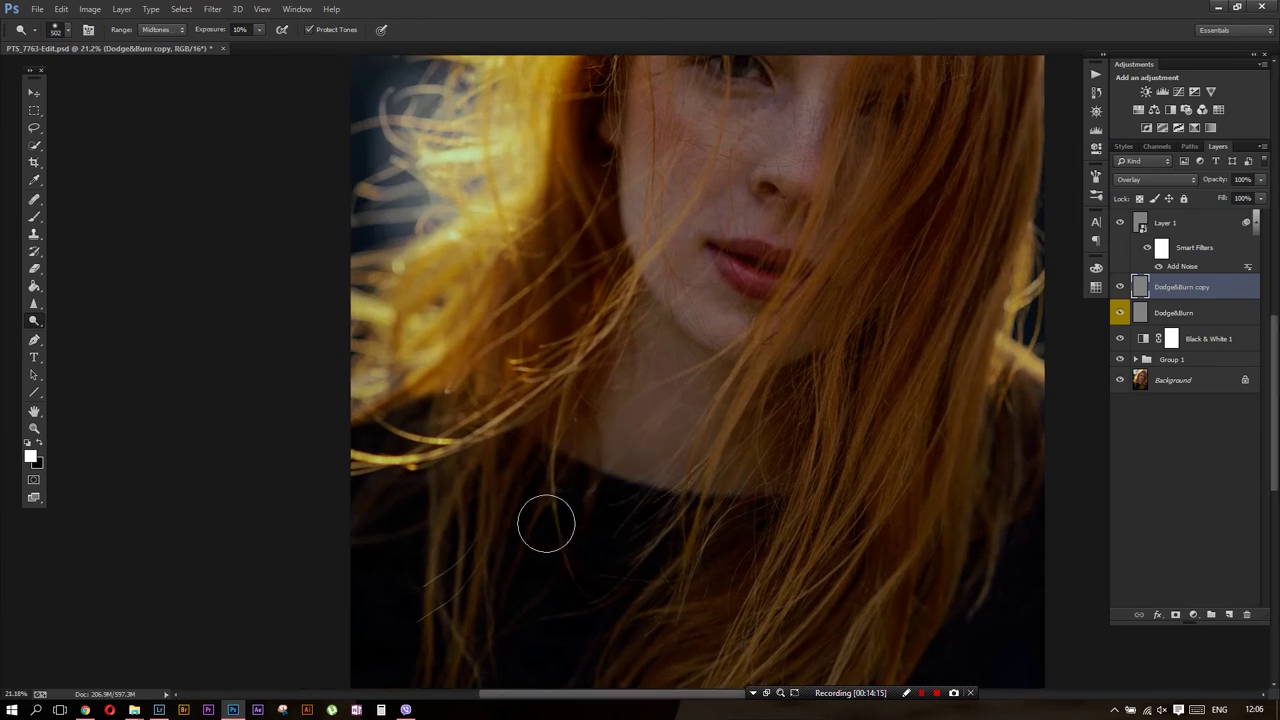
{"action": "scroll", "coordinate": [514, 366], "scroll_direction": "down", "scroll_amount": 2}
{"action": "scroll", "coordinate": [565, 378], "scroll_direction": "down", "scroll_amount": 3}
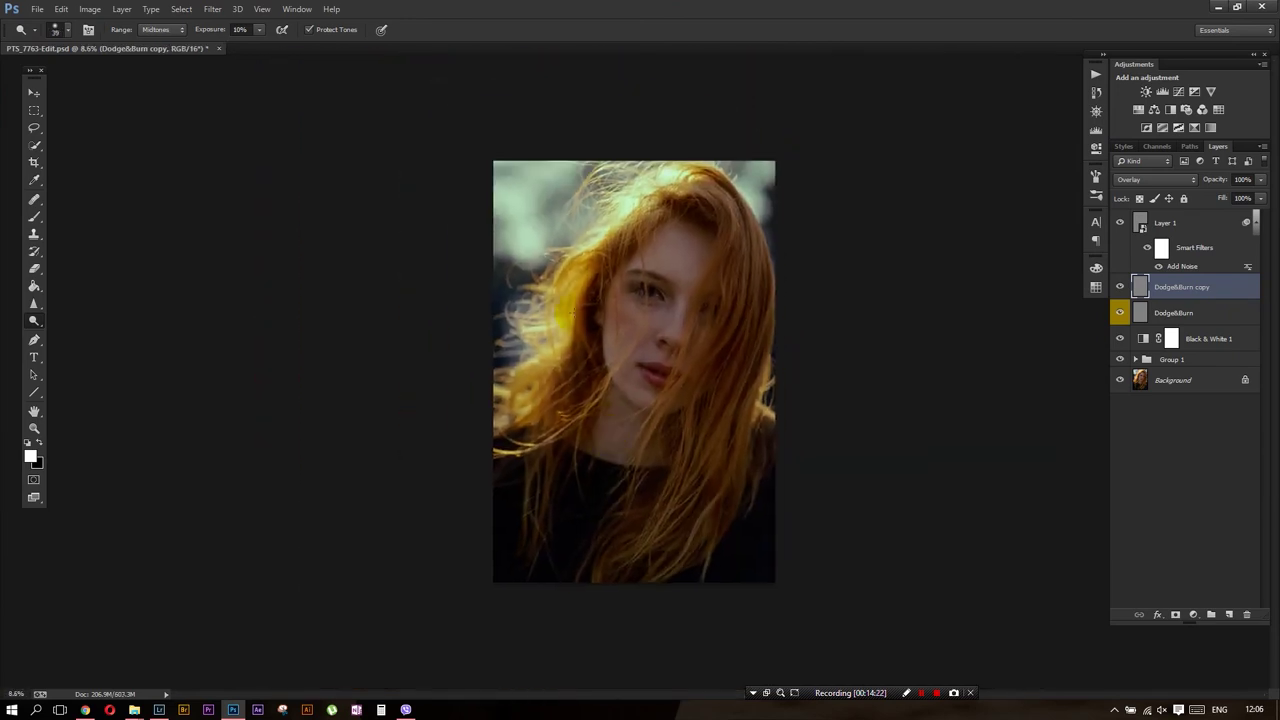
{"action": "scroll", "coordinate": [563, 400], "scroll_direction": "up", "scroll_amount": 1}
{"action": "left_click", "coordinate": [1120, 224]}
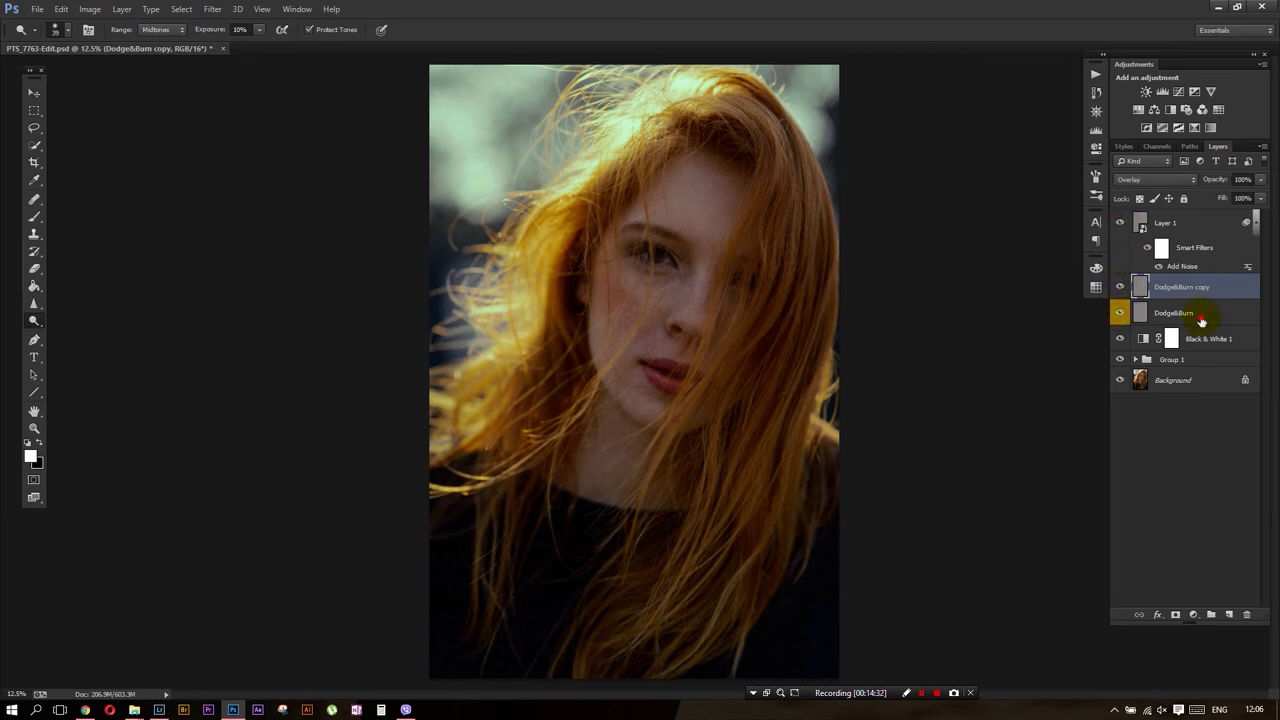
Delete the original Dodge&Burn layer and give its copy a red colour label
{"action": "left_click", "coordinate": [1201, 320]}
{"action": "key", "text": "Delete"}
{"action": "right_click", "coordinate": [1118, 288]}
{"action": "left_click", "coordinate": [1135, 350]}
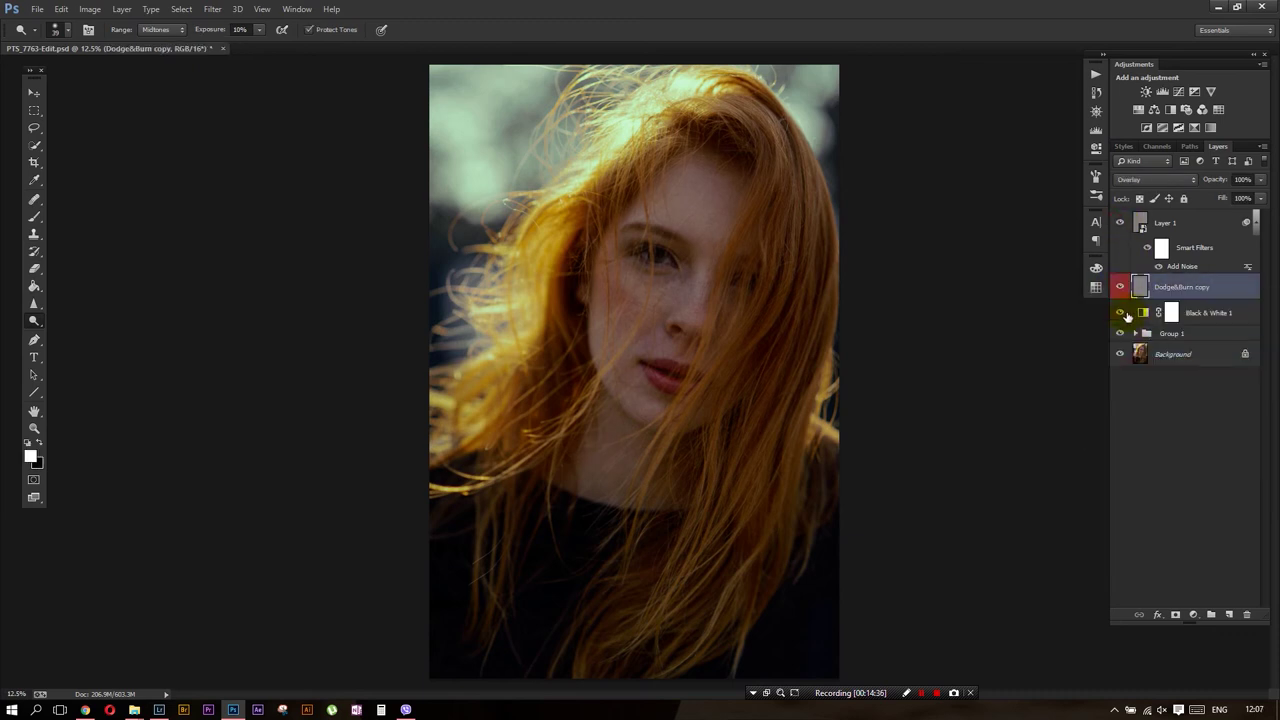
Expand Group 1 and toggle Selective Color 3 and 2, Gradient Map 1 and Color Fill 1 to compare
{"action": "left_click", "coordinate": [1121, 334]}
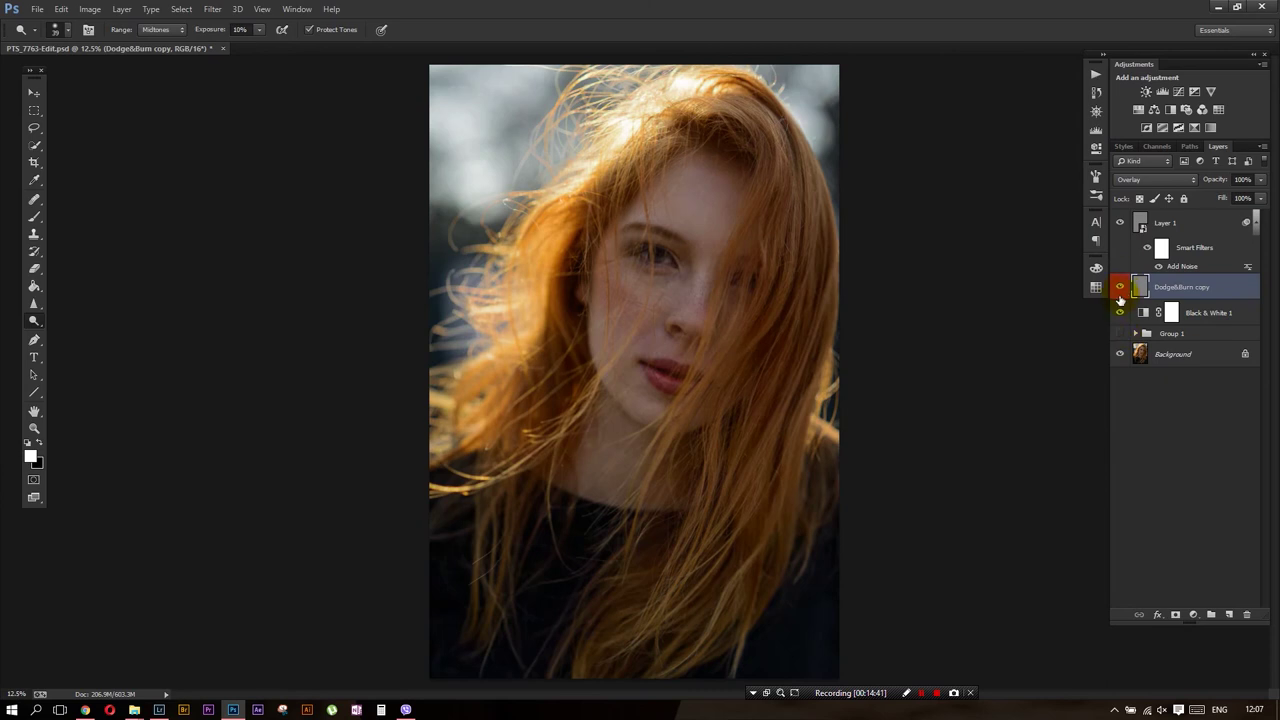
{"action": "left_click", "coordinate": [1120, 334]}
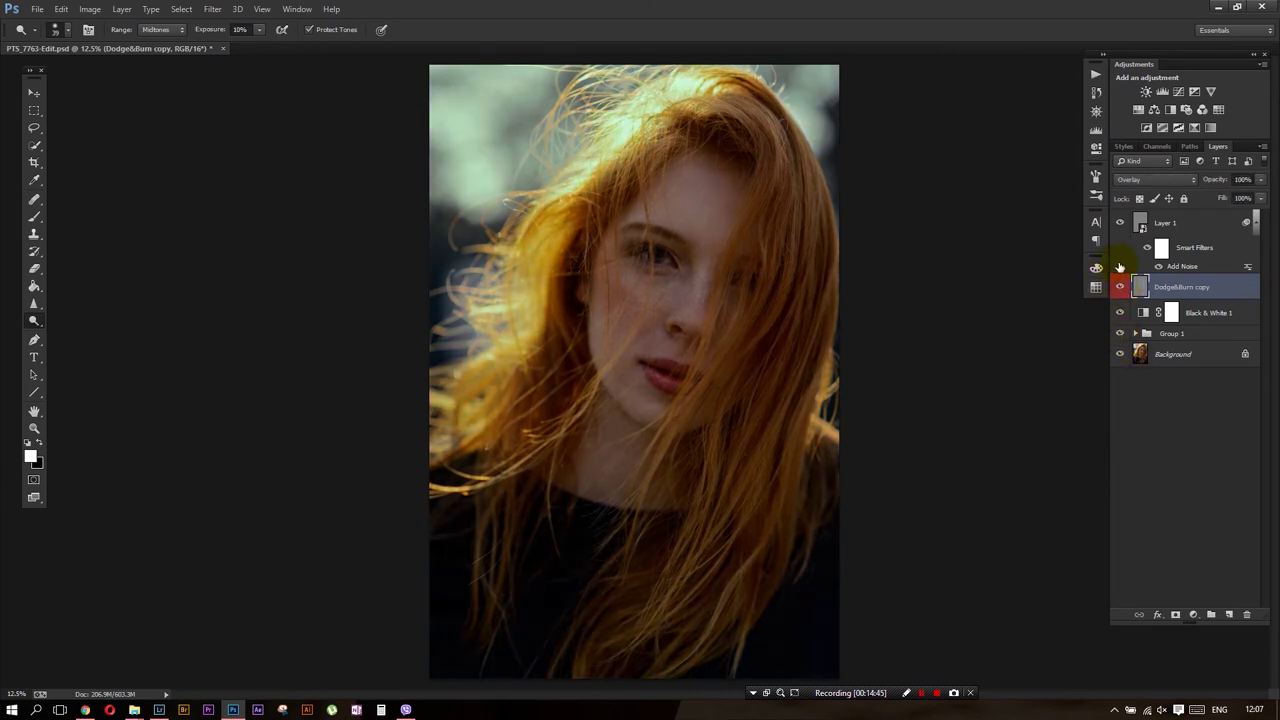
{"action": "left_click", "coordinate": [1135, 334]}
{"action": "left_click_drag", "start_coordinate": [1121, 422], "coordinate": [1123, 457]}
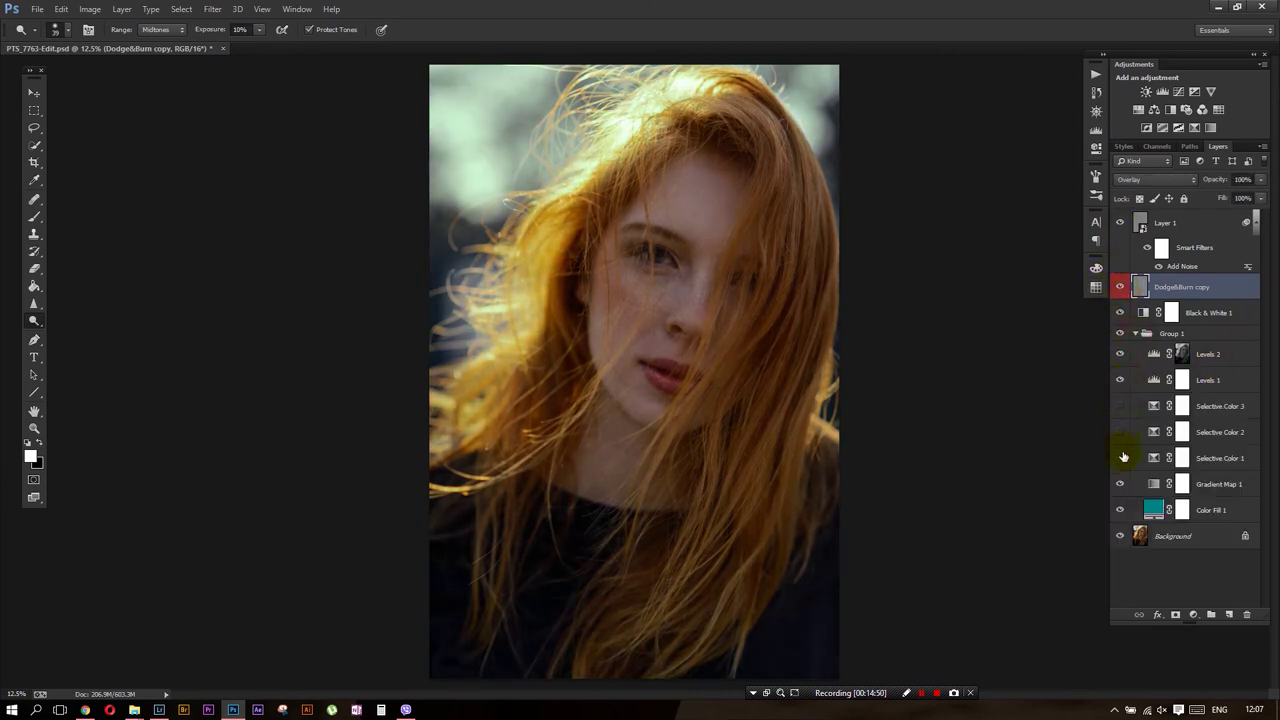
{"action": "left_click", "coordinate": [1119, 488]}
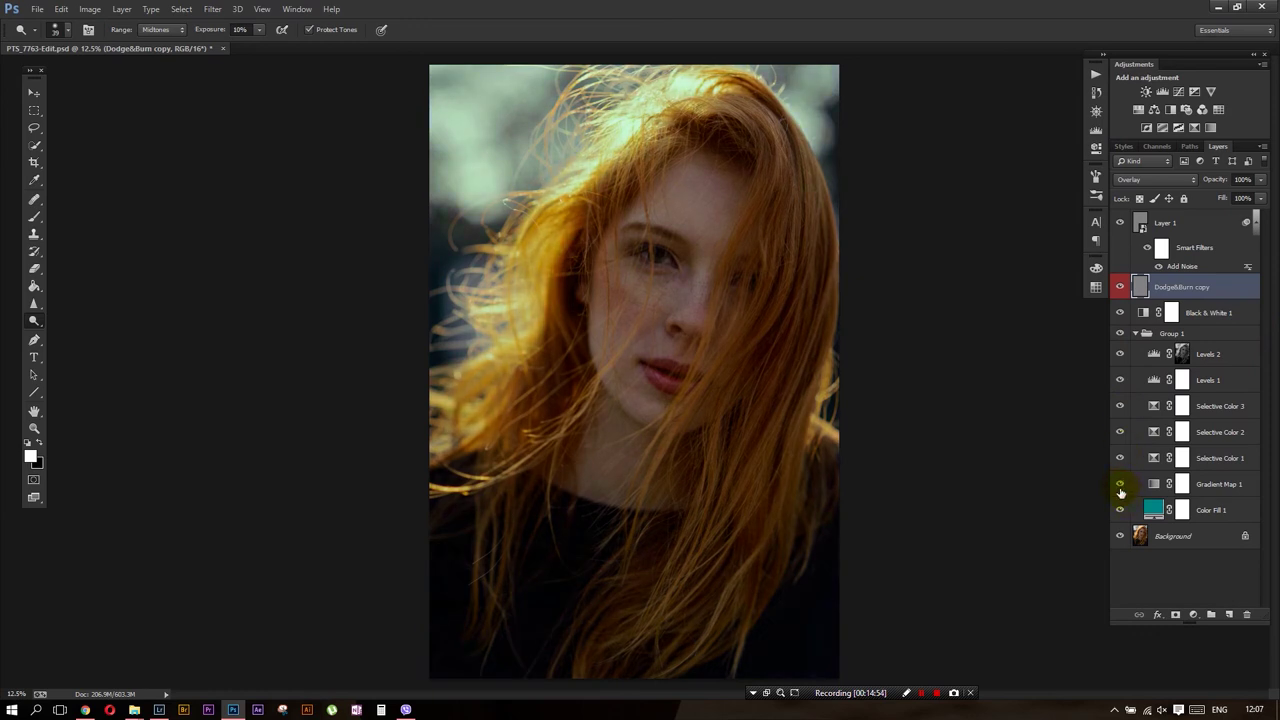
{"action": "left_click", "coordinate": [1122, 511]}
Clear the layer selection and pick the saved colour-fill action
{"action": "left_click", "coordinate": [1140, 222]}
{"action": "left_click", "coordinate": [1150, 560]}
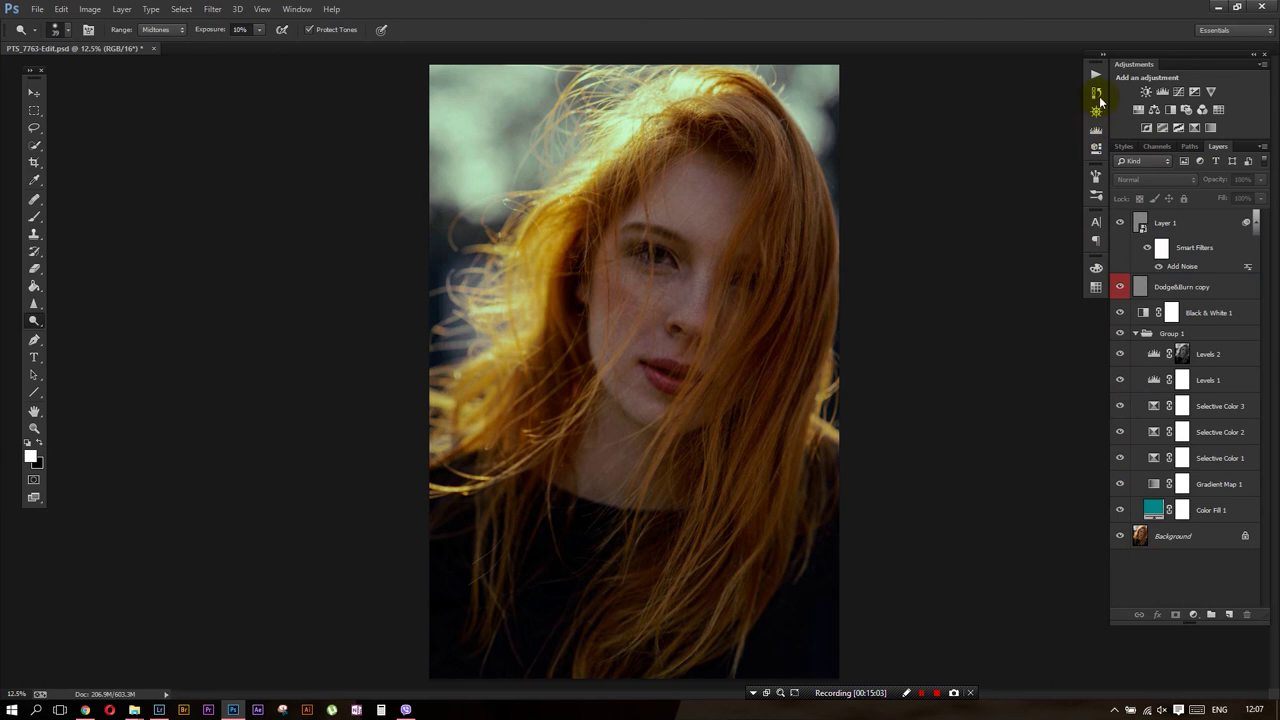
{"action": "left_click", "coordinate": [1096, 92]}
{"action": "left_click", "coordinate": [985, 278]}
Run the colour-fill action and set the new Color Fill 2 to Darken
{"action": "left_click", "coordinate": [998, 367]}
{"action": "left_click", "coordinate": [1158, 179]}
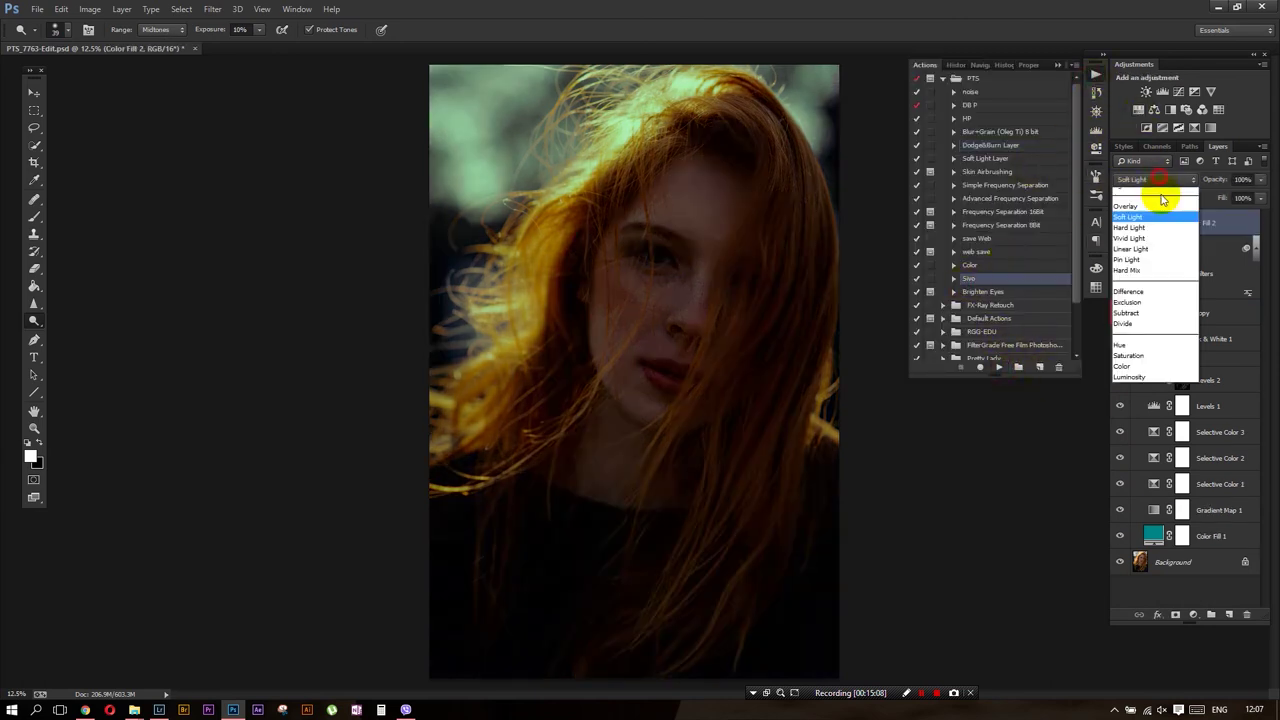
{"action": "left_click", "coordinate": [1158, 179]}
{"action": "left_click", "coordinate": [1137, 214]}
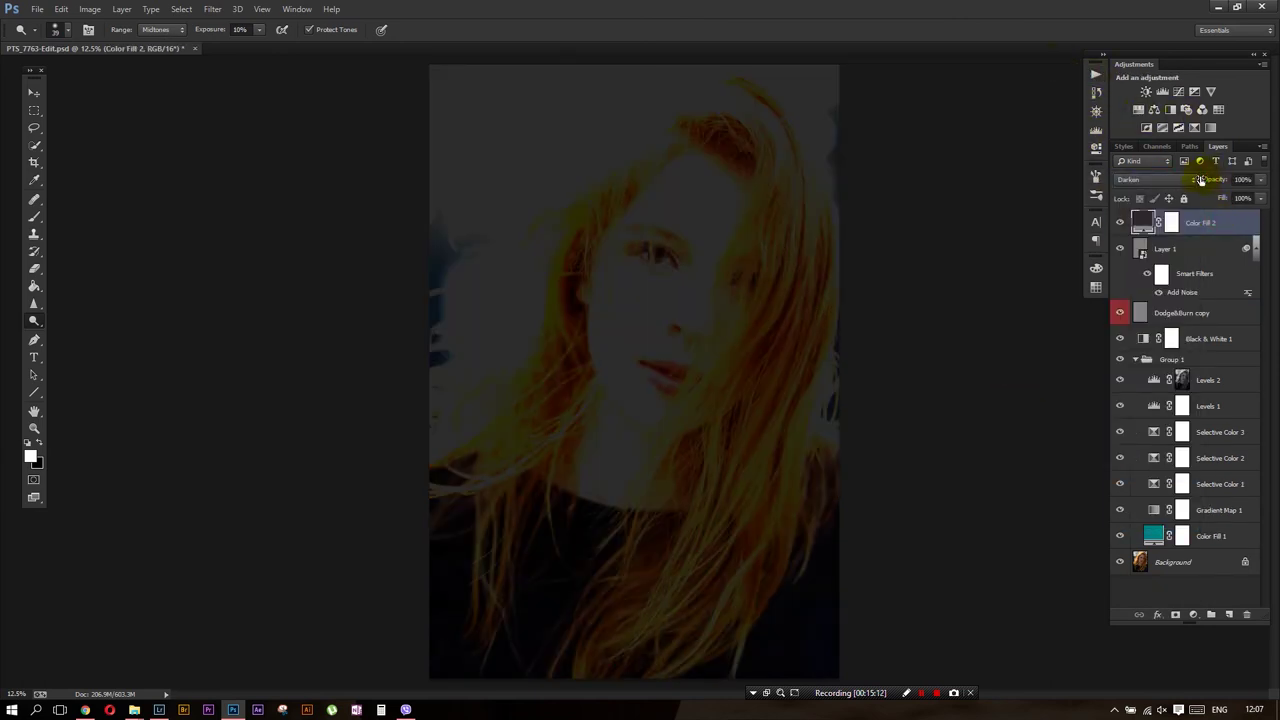
Lower Color Fill 2 to 13% opacity and move it just below Layer 1
{"action": "left_click_drag", "start_coordinate": [1200, 179], "coordinate": [1123, 191]}
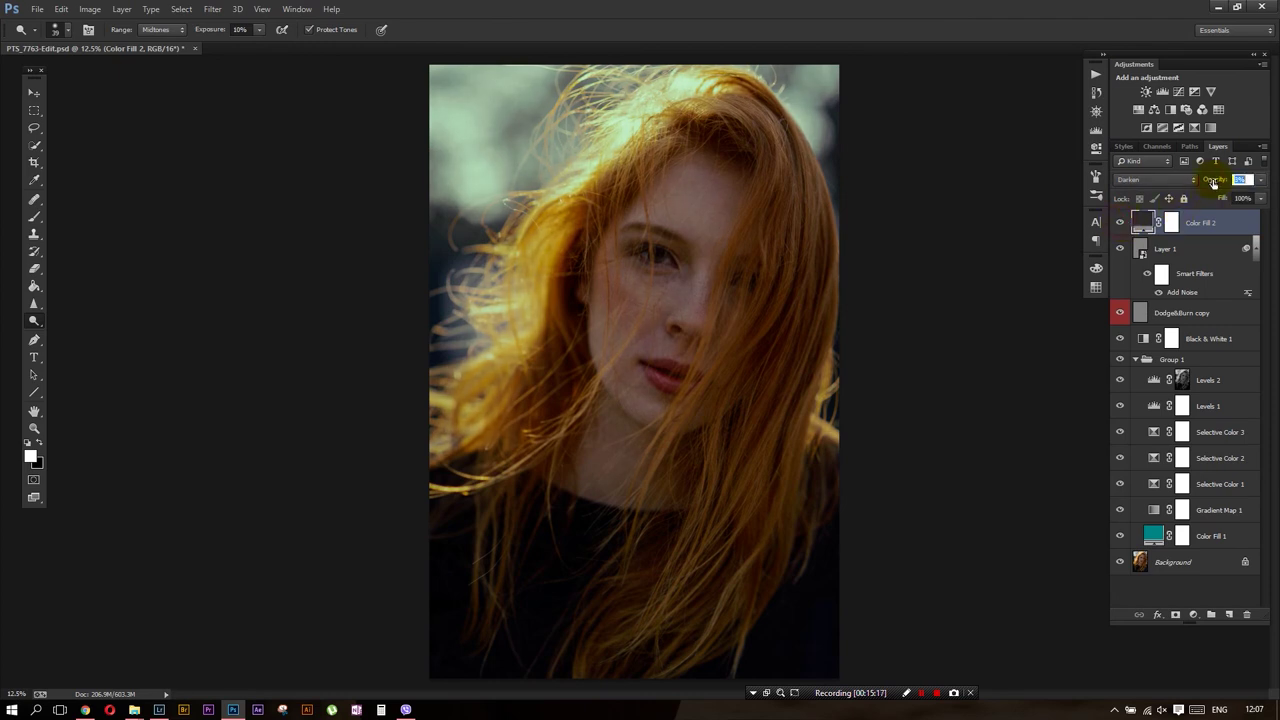
{"action": "type", "text": "20"}
{"action": "left_click_drag", "start_coordinate": [1210, 183], "coordinate": [1140, 222]}
{"action": "scroll", "coordinate": [714, 371], "scroll_direction": "down", "scroll_amount": 1}
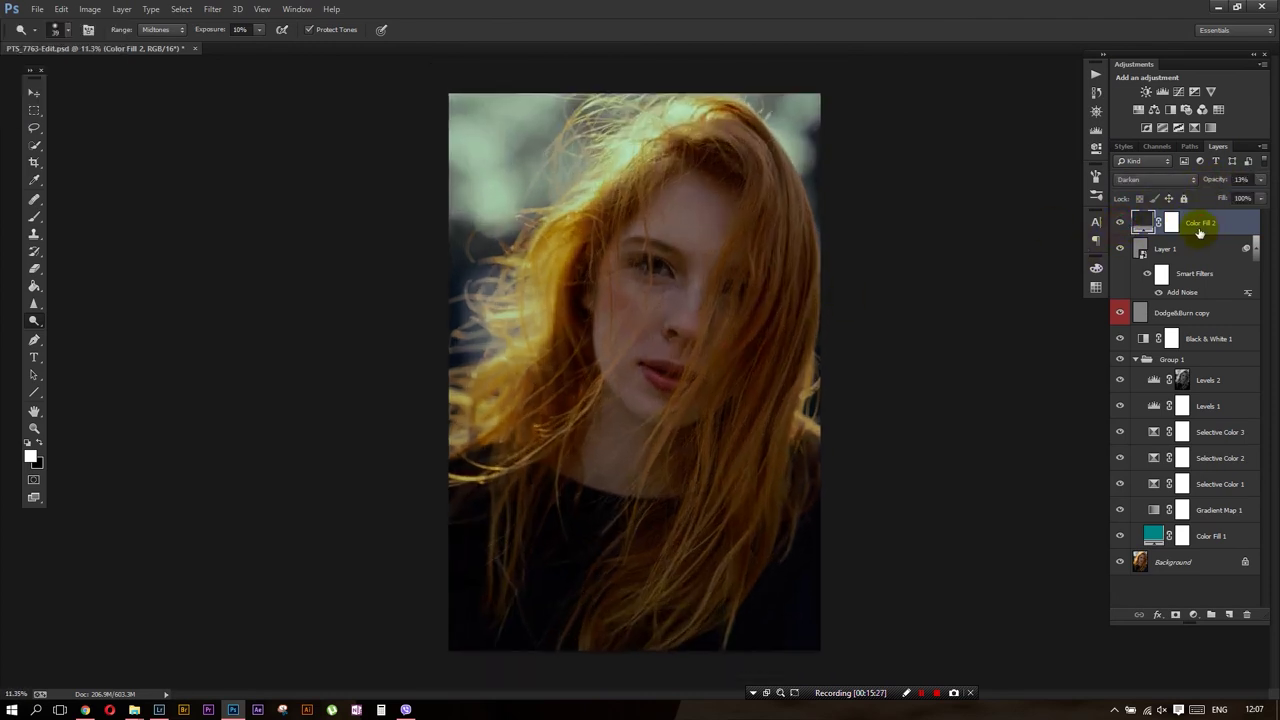
{"action": "left_click_drag", "start_coordinate": [1126, 248], "coordinate": [1190, 300]}
{"action": "key", "text": "f"}
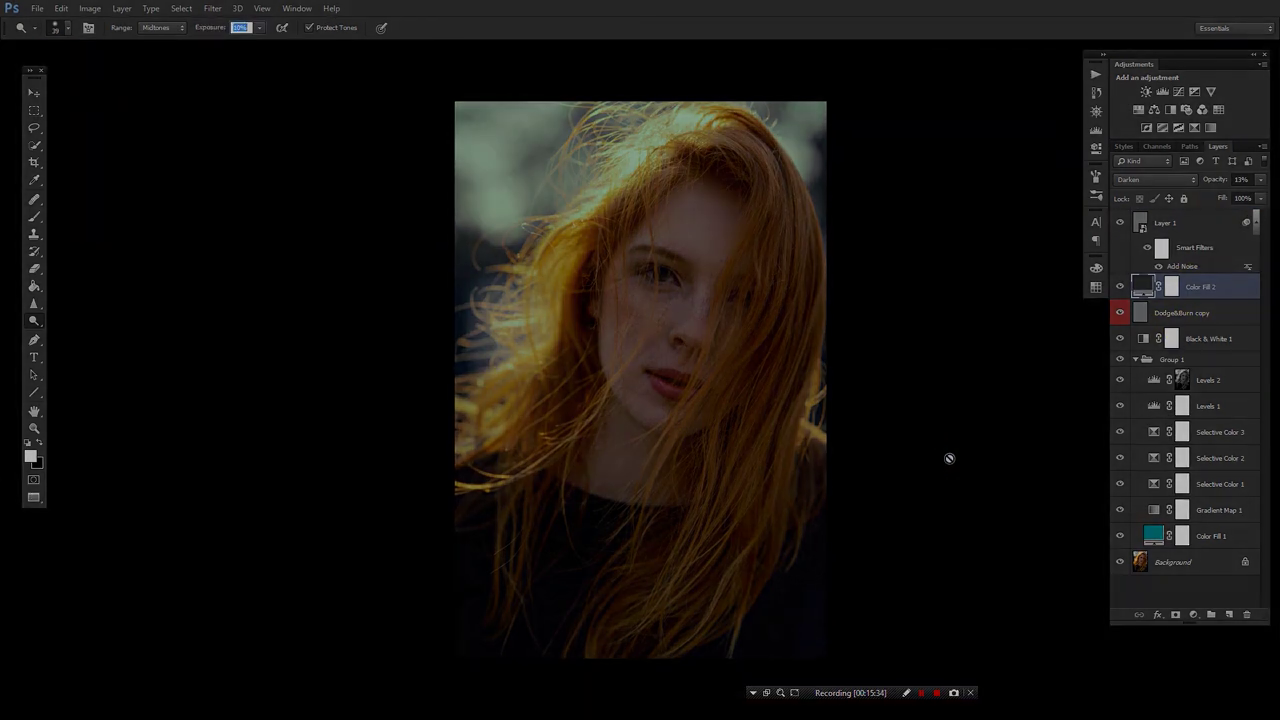